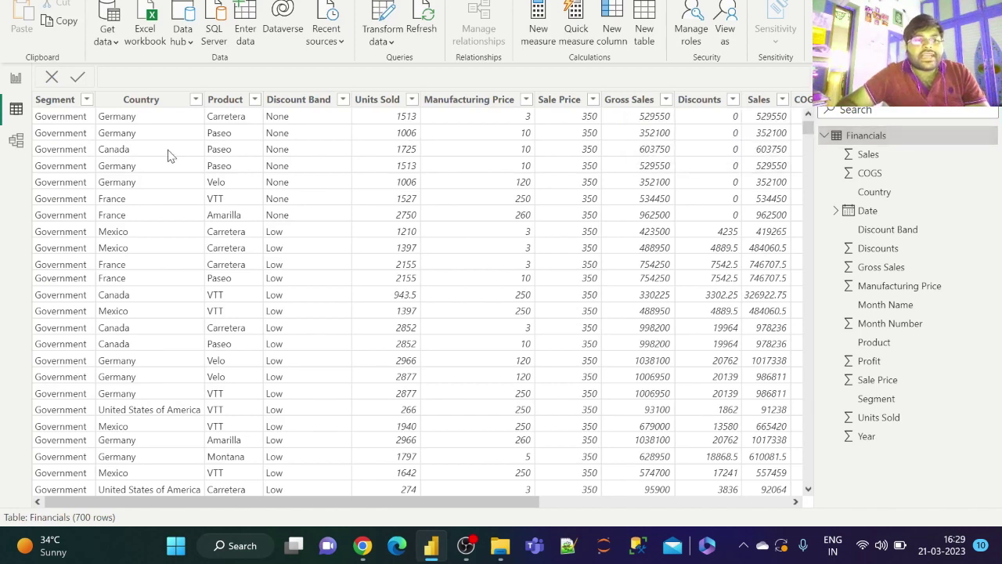
Inspect the Segment, Country, Product and Discount Band columns of the Financials table
{"action": "left_click", "coordinate": [72, 102]}
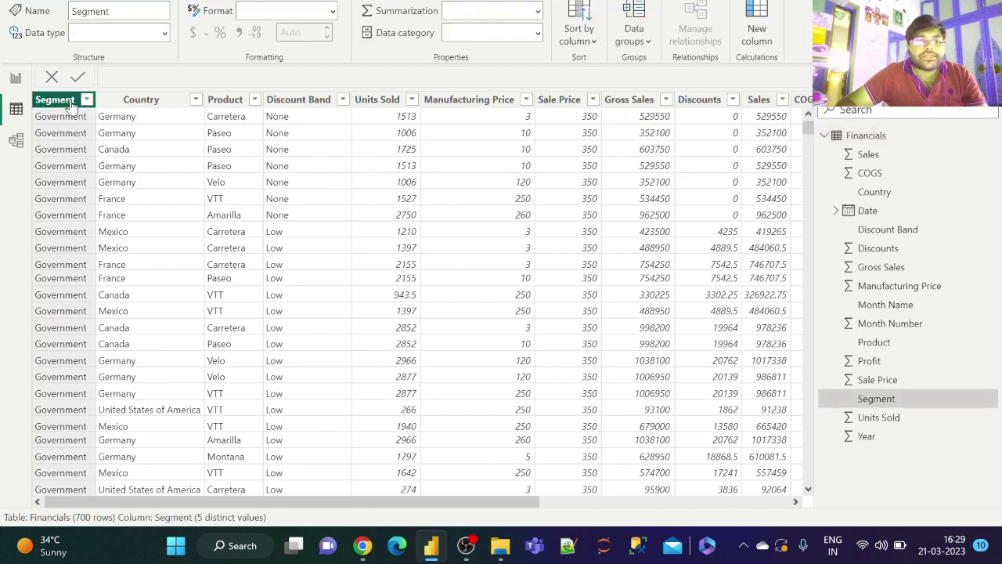
{"action": "left_click", "coordinate": [150, 103]}
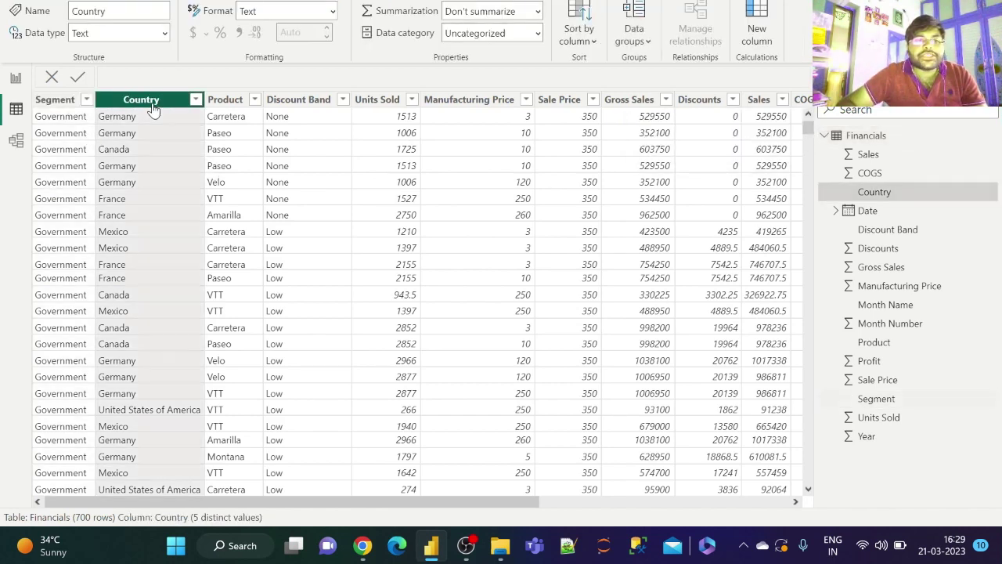
{"action": "left_click", "coordinate": [220, 106]}
{"action": "left_click", "coordinate": [283, 106]}
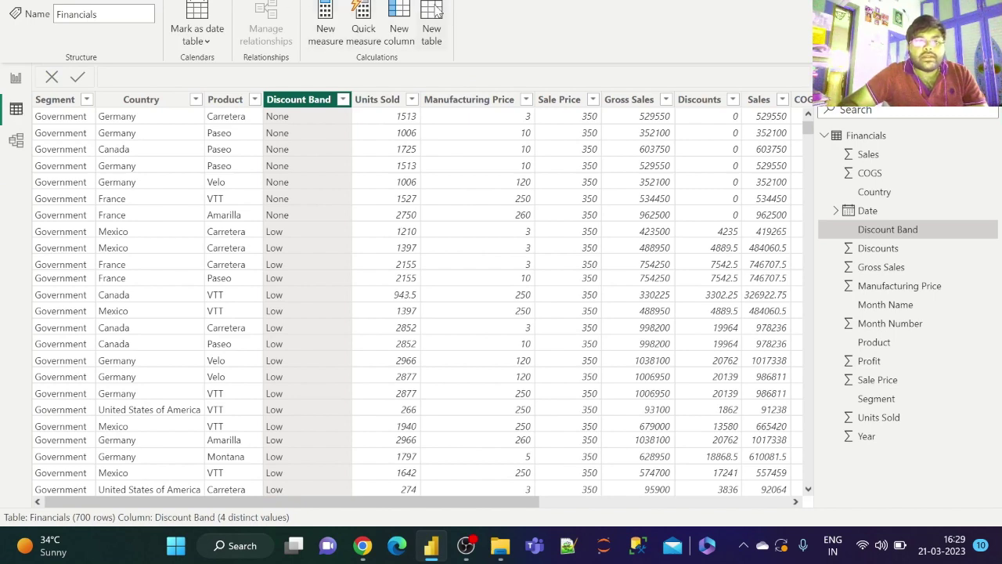
Start a new calculated table named Calendar using the CALENDAR function
{"action": "left_click", "coordinate": [437, 12]}
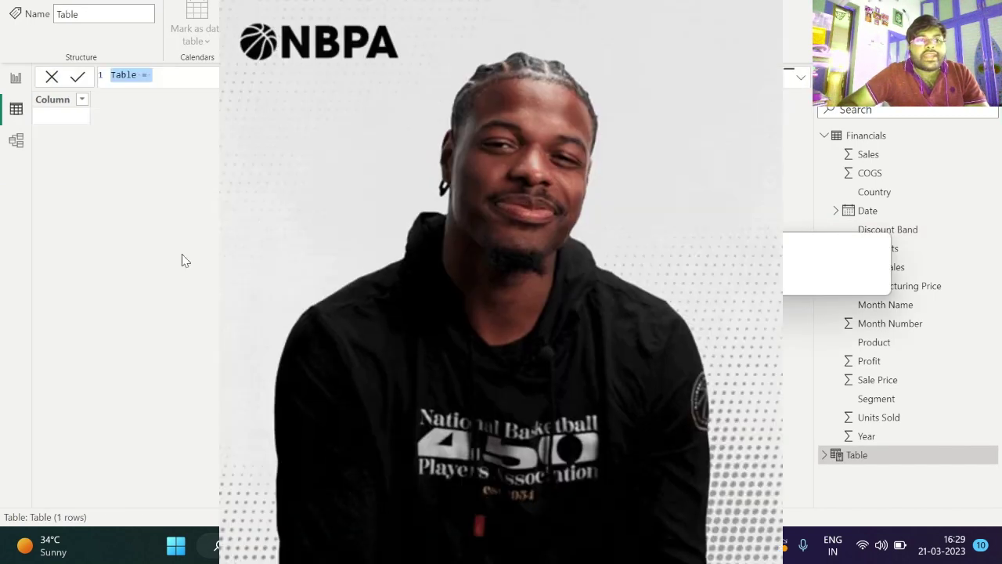
{"action": "type", "text": "ca"}
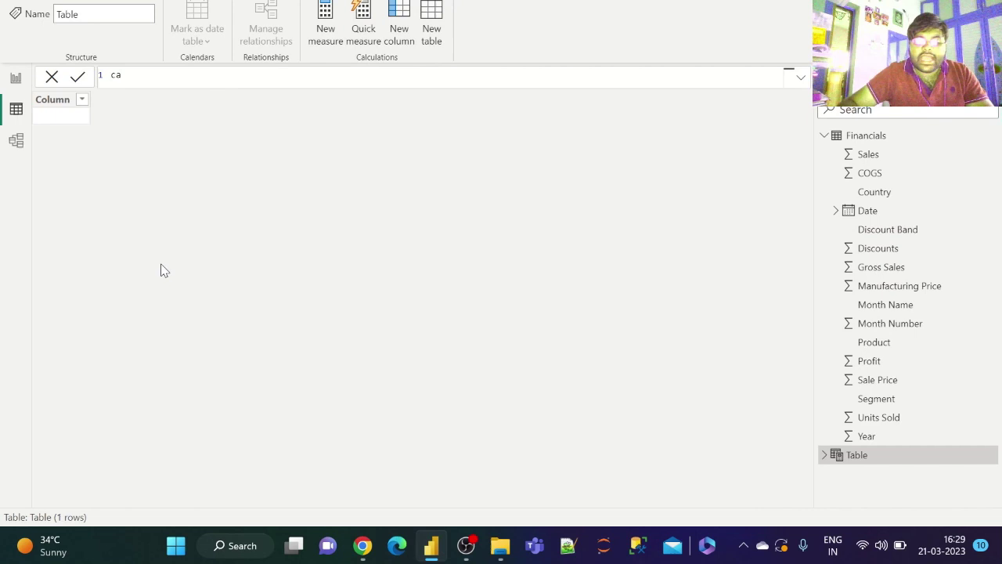
{"action": "type", "text": "a"}
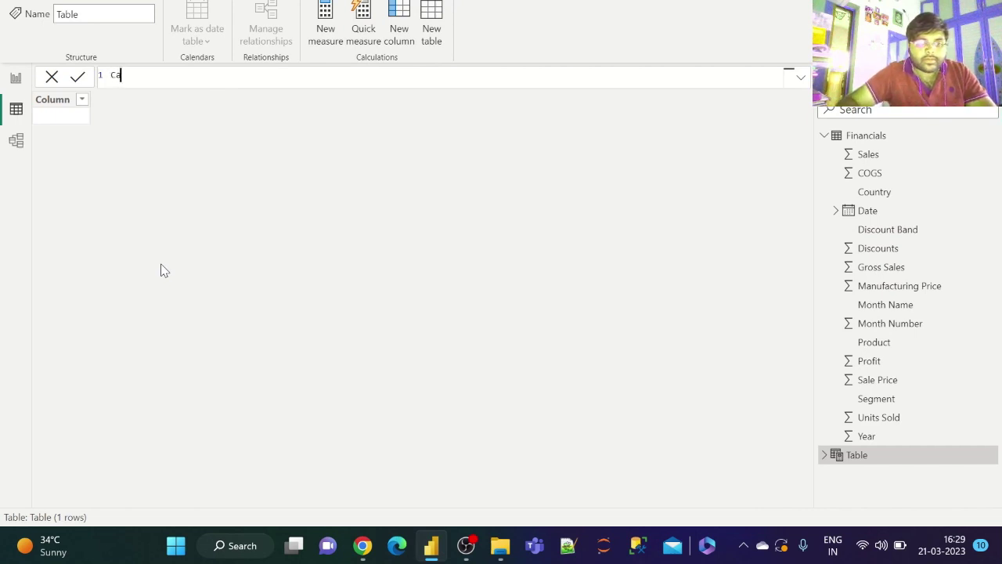
{"action": "type", "text": "lendar"}
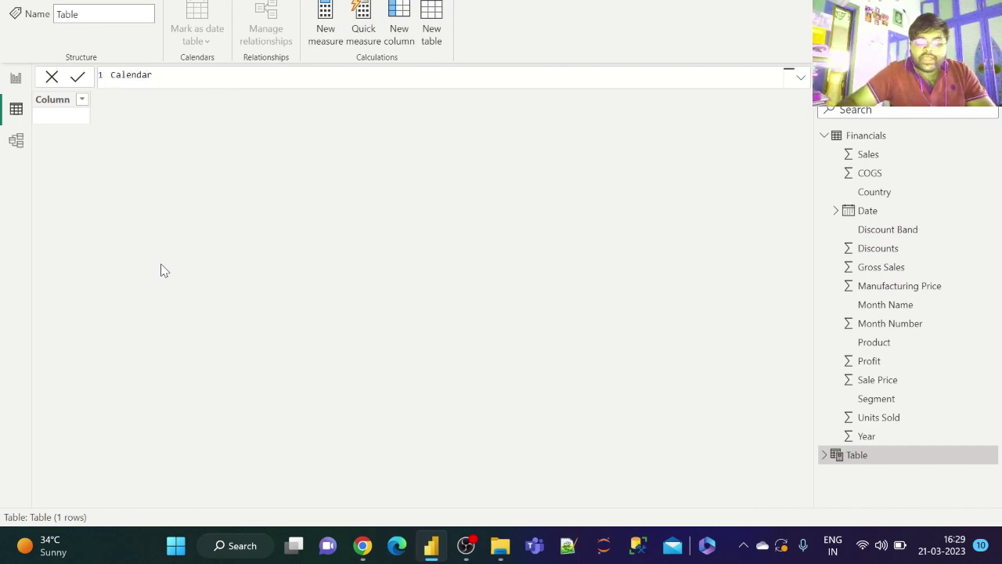
{"action": "type", "text": " ="}
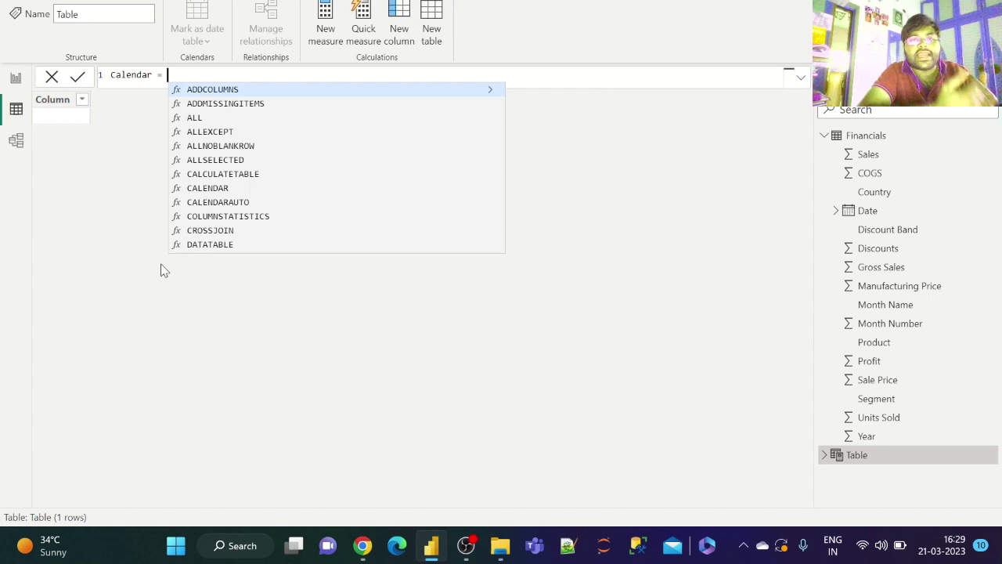
{"action": "type", "text": "ca"}
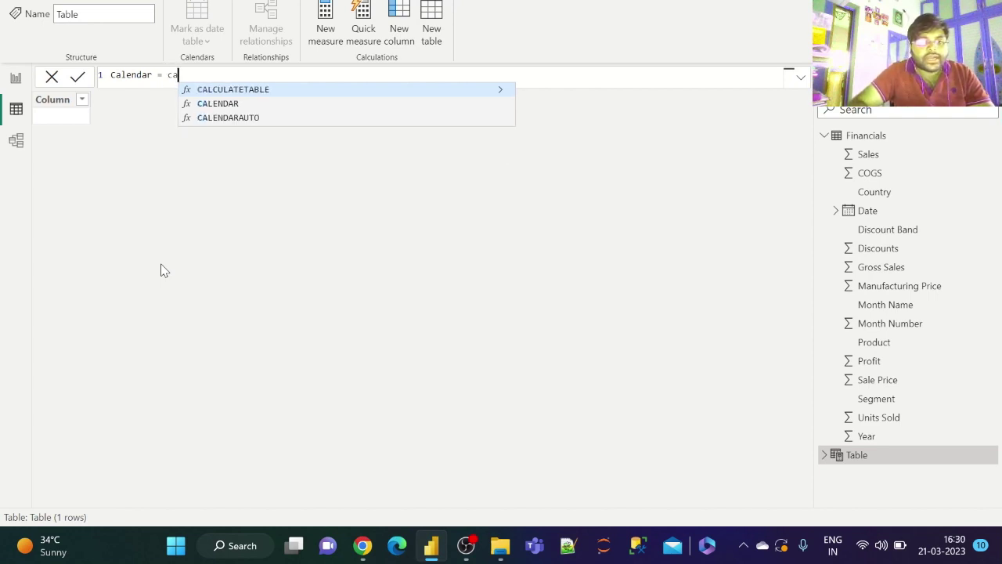
{"action": "key", "text": "Down"}
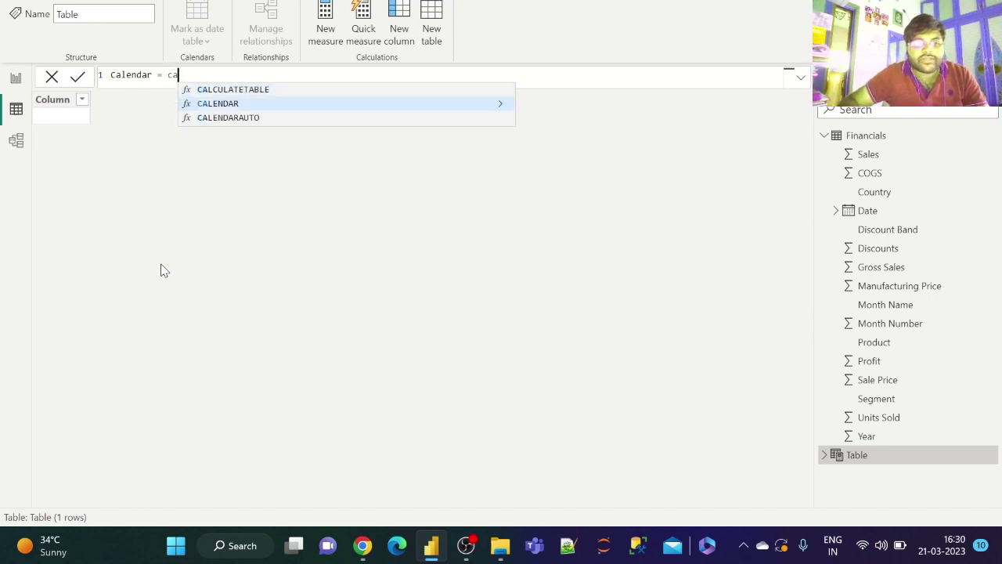
{"action": "key", "text": "Tab"}
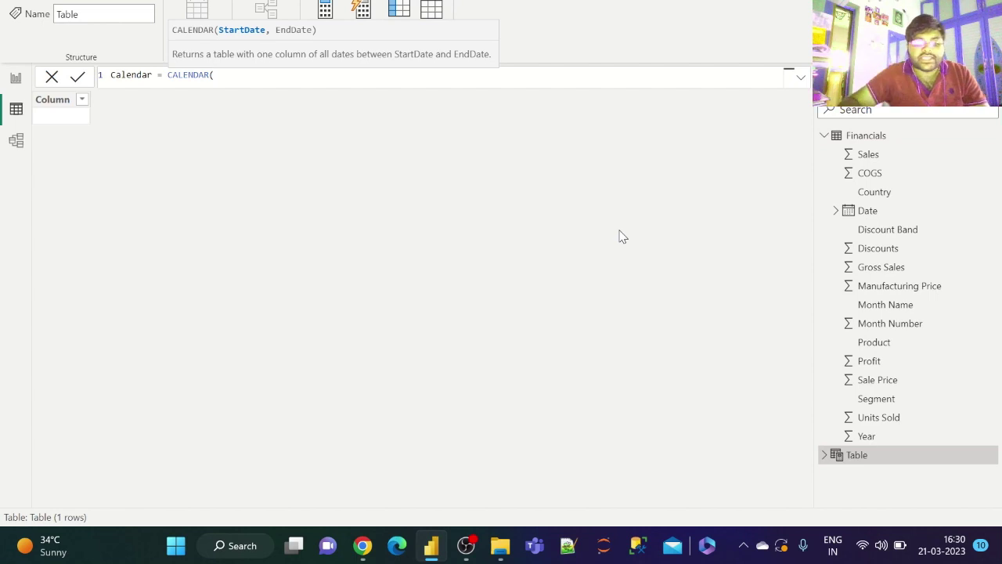
Set the CALENDAR start date to MIN(Financials[Date])
{"action": "type", "text": "min"}
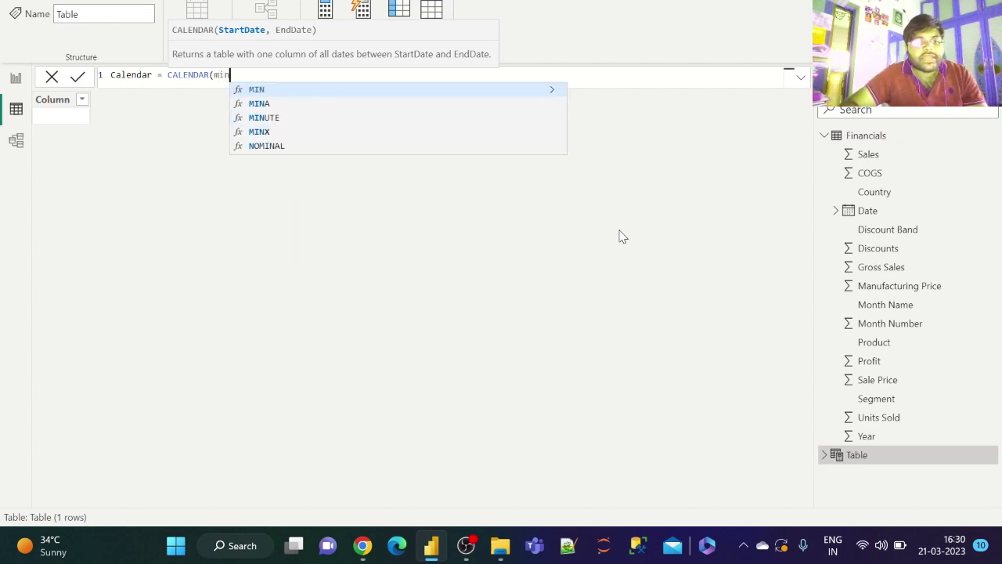
{"action": "key", "text": "Tab"}
{"action": "type", "text": "fina"}
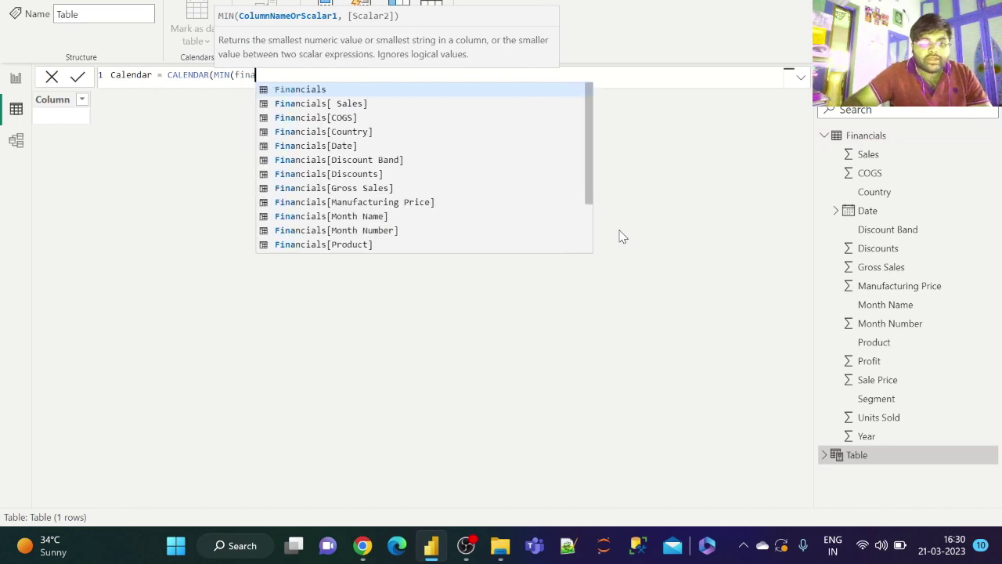
{"action": "key", "text": "Down"}
{"action": "key", "text": "Down"}
{"action": "key", "text": "Down"}
{"action": "key", "text": "Down"}
{"action": "key", "text": "Down"}
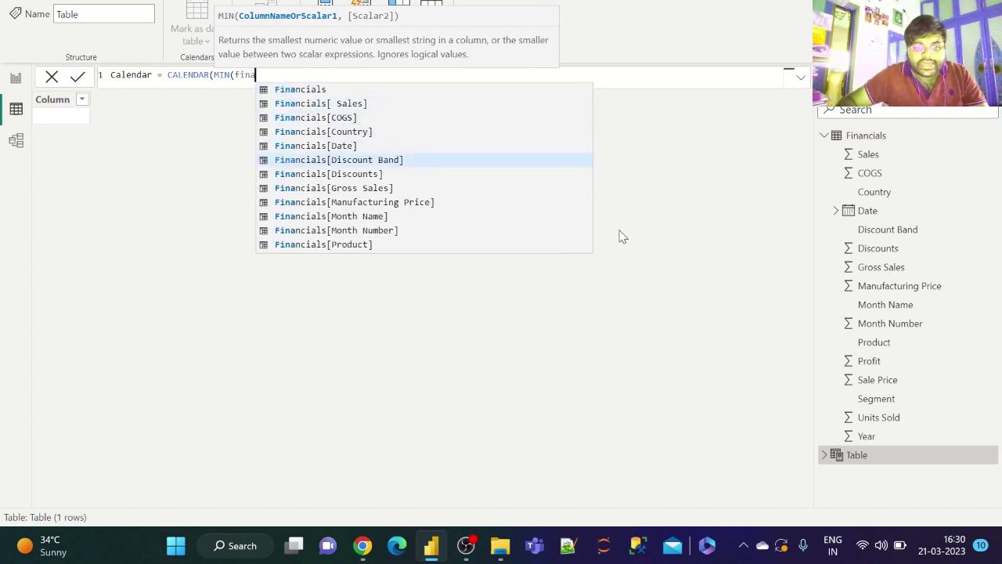
{"action": "key", "text": "Down"}
{"action": "key", "text": "Down"}
{"action": "key", "text": "Down"}
{"action": "key", "text": "Down"}
{"action": "key", "text": "Down"}
{"action": "key", "text": "Up"}
{"action": "key", "text": "Up"}
{"action": "key", "text": "Up"}
{"action": "key", "text": "Up"}
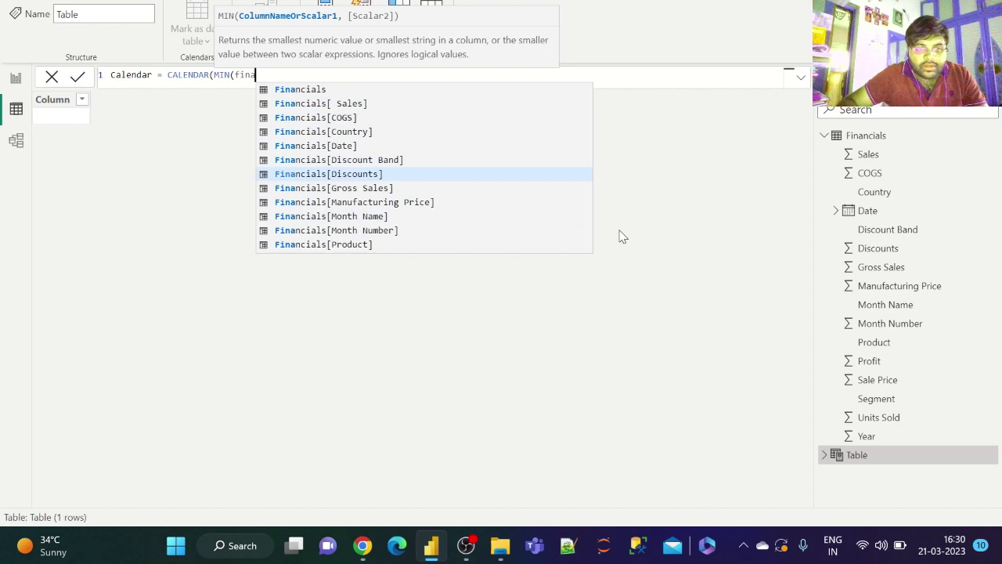
{"action": "key", "text": "Up"}
{"action": "key", "text": "Up"}
{"action": "key", "text": "Tab"}
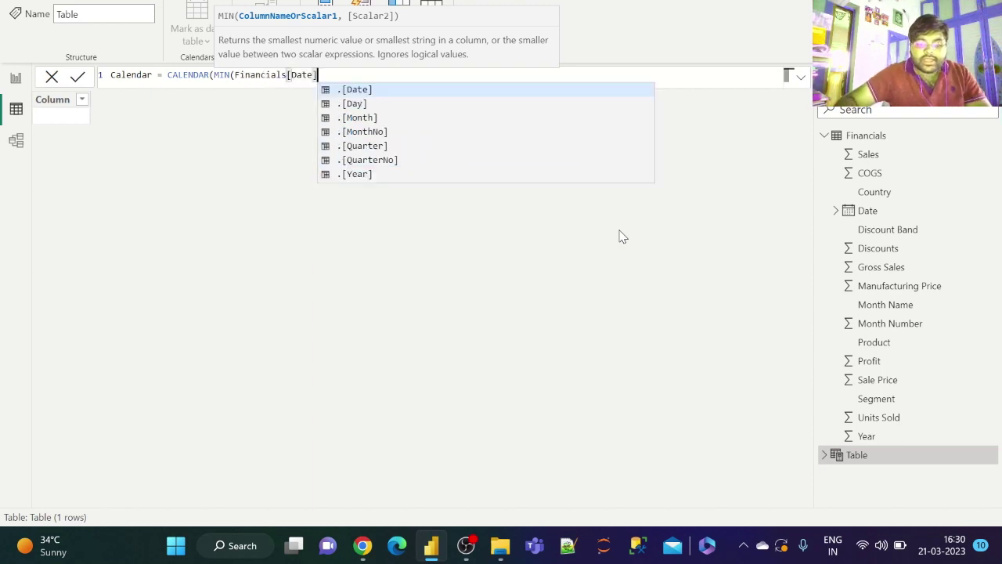
Set the end date to MAX(Financials[Date]) and close the formula's parentheses
{"action": "type", "text": ")"}
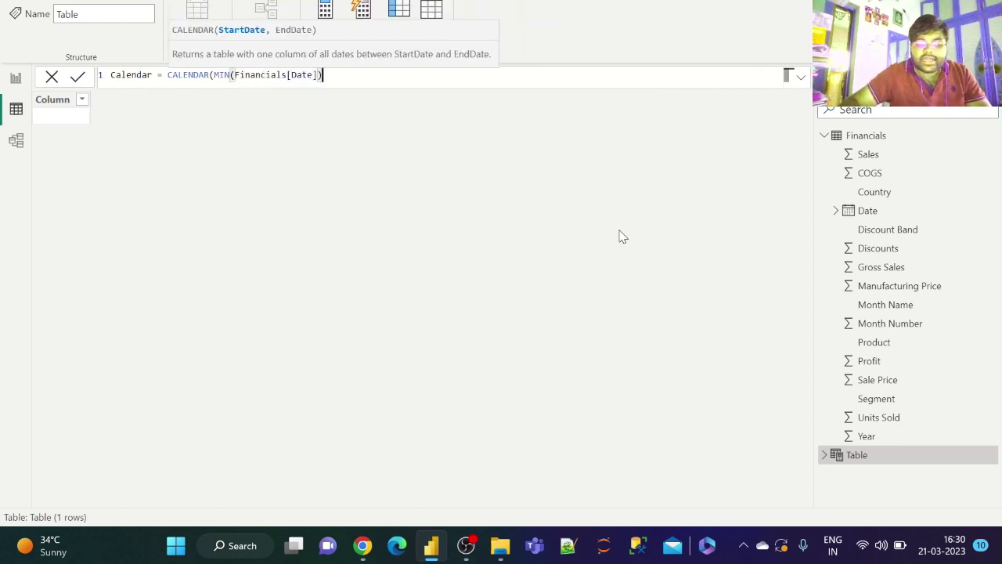
{"action": "type", "text": ", Max"}
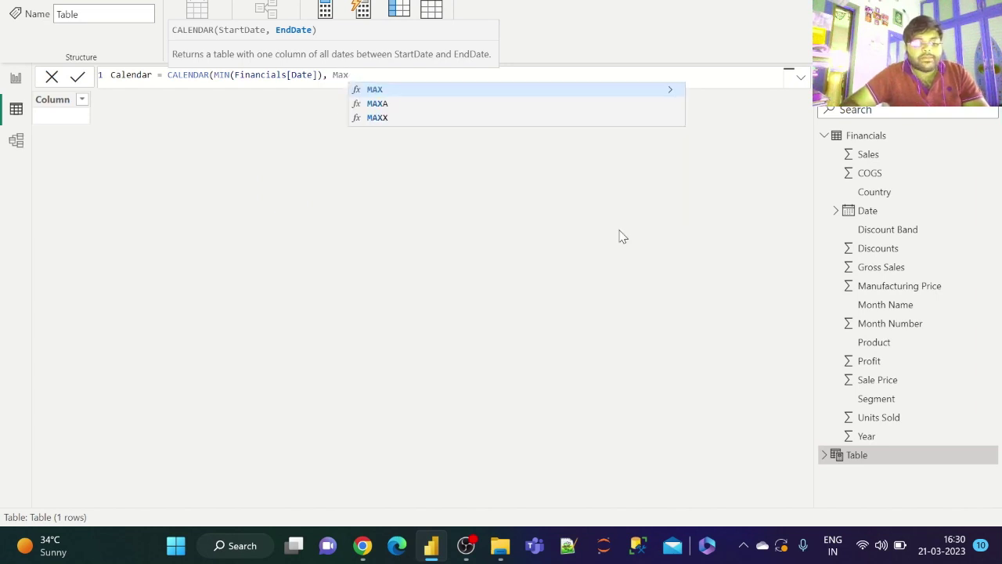
{"action": "key", "text": "Tab"}
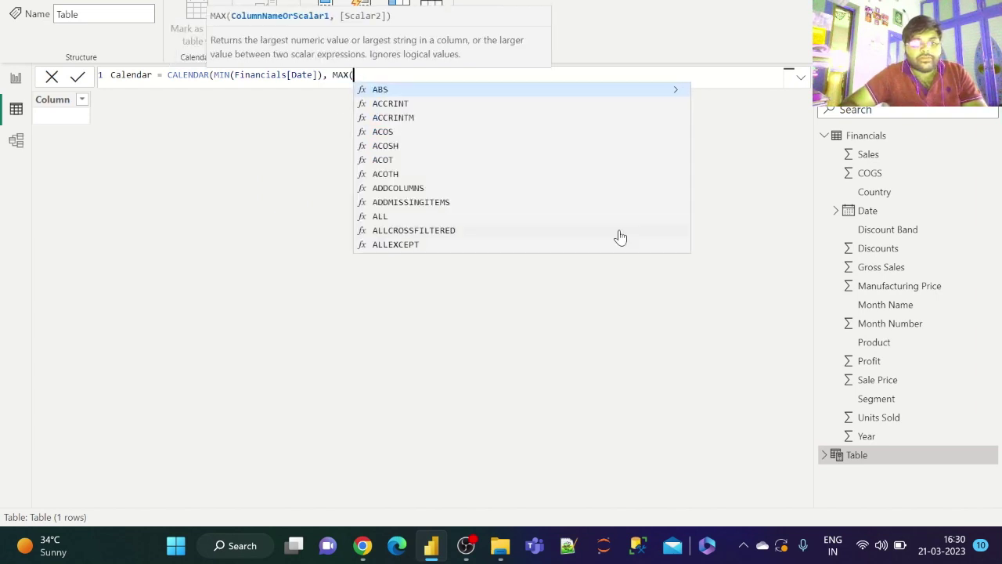
{"action": "type", "text": "fina"}
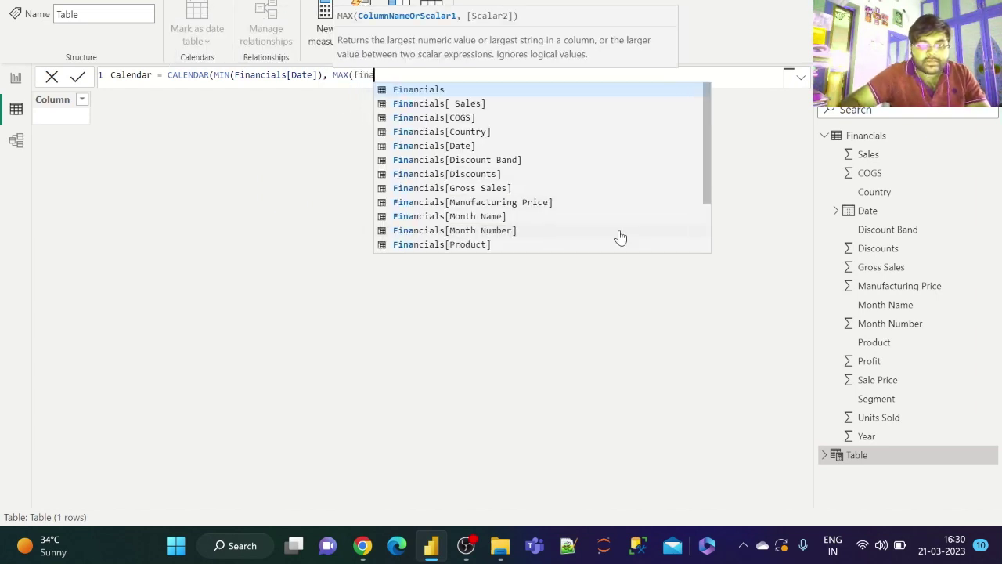
{"action": "key", "text": "Down"}
{"action": "key", "text": "Down"}
{"action": "key", "text": "Down"}
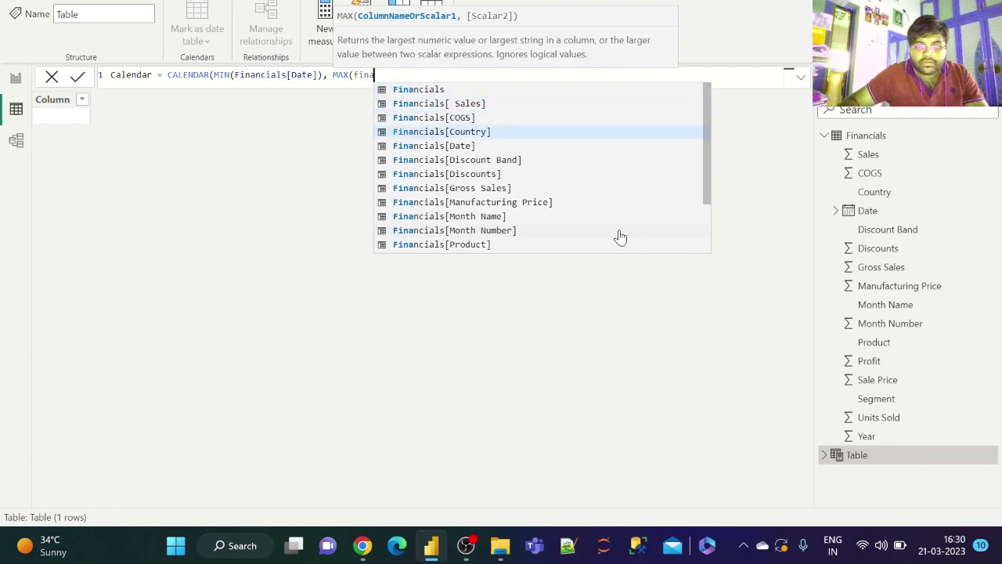
{"action": "key", "text": "Down"}
{"action": "key", "text": "Tab"}
{"action": "type", "text": ")"}
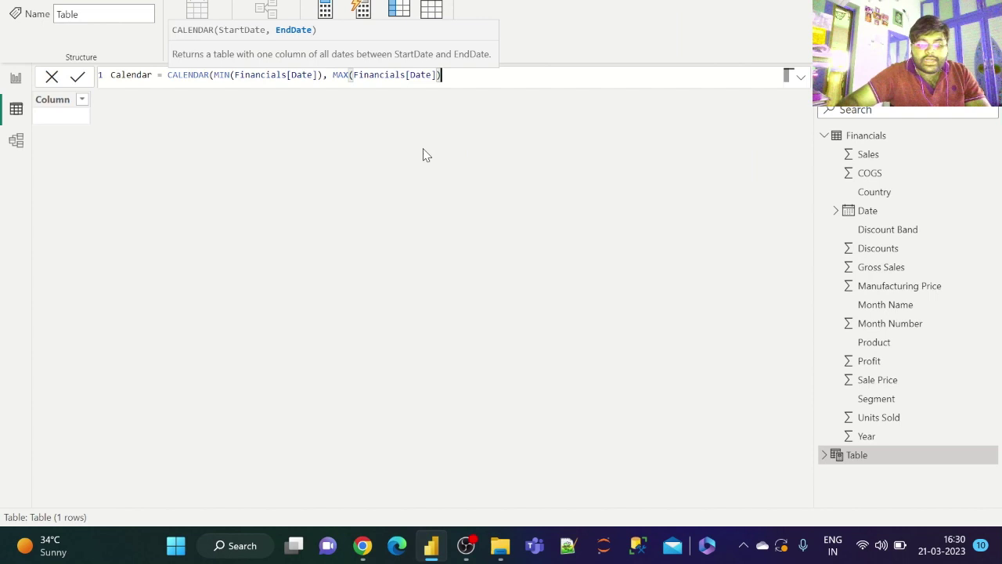
{"action": "type", "text": ")"}
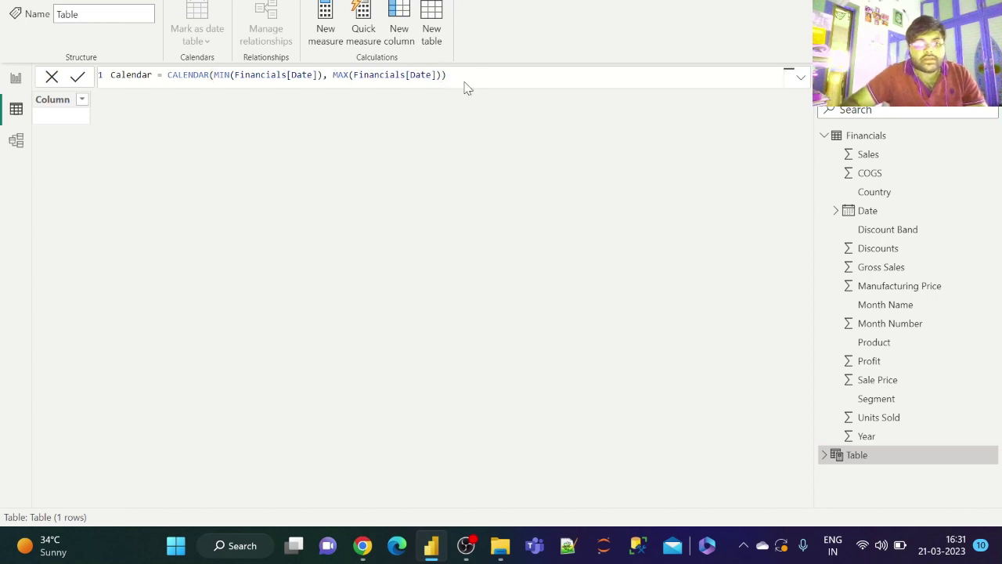
Commit the formula to build the 457-row Calendar table and select its Date column
{"action": "key", "text": "Return"}
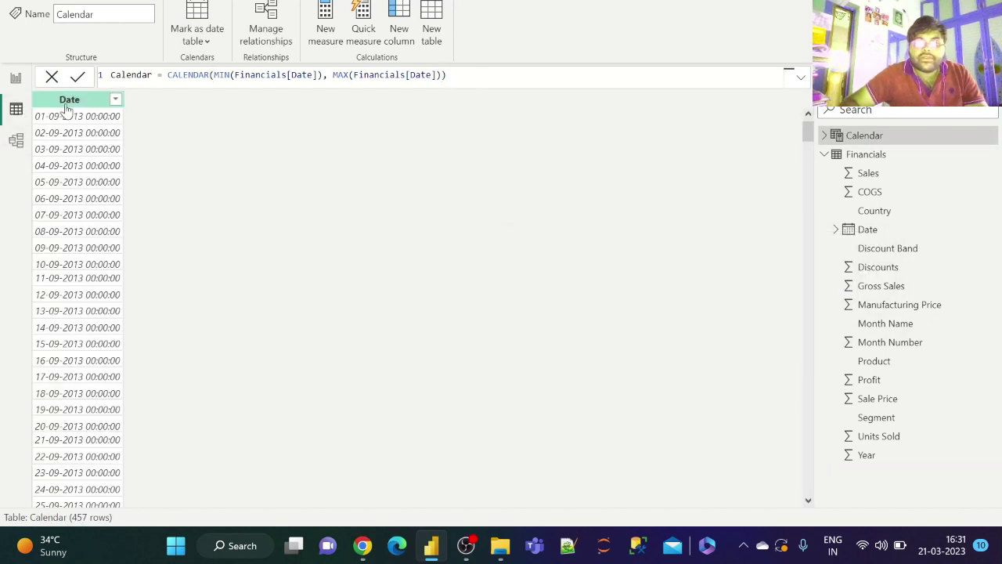
{"action": "left_click", "coordinate": [69, 104]}
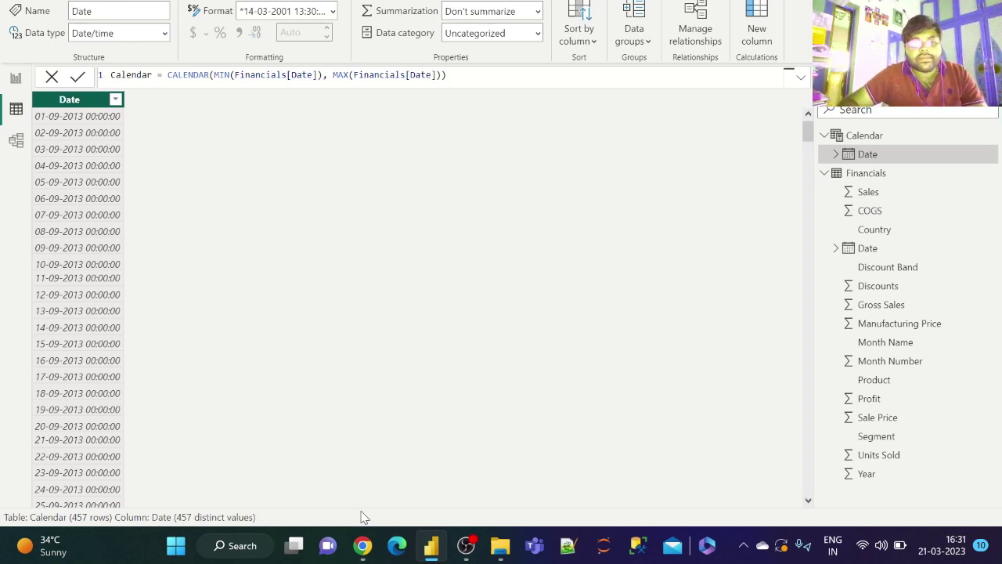
Add a new Calendar column with formula Quarter = "Q " & QUARTER(
{"action": "right_click", "coordinate": [79, 103]}
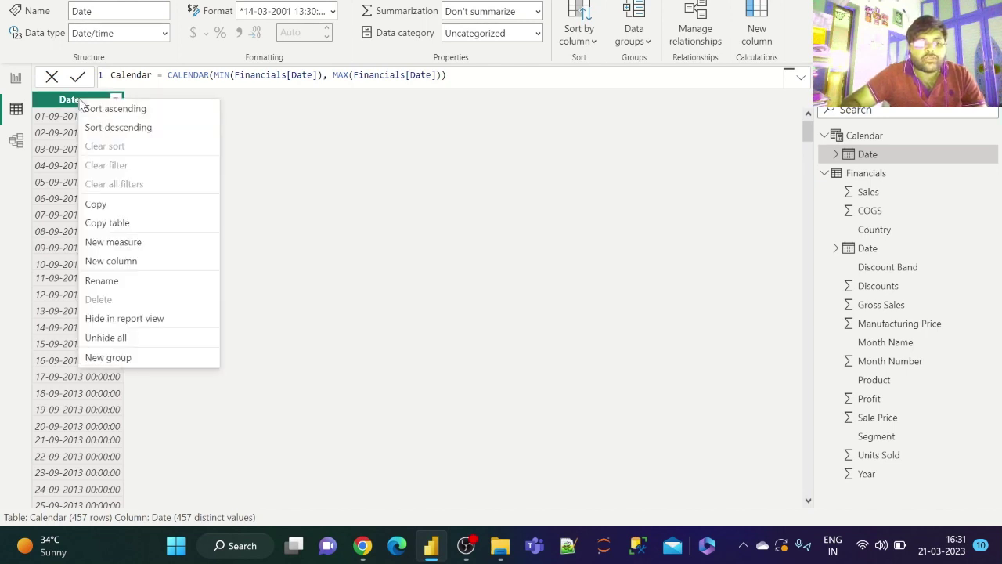
{"action": "left_click", "coordinate": [119, 263]}
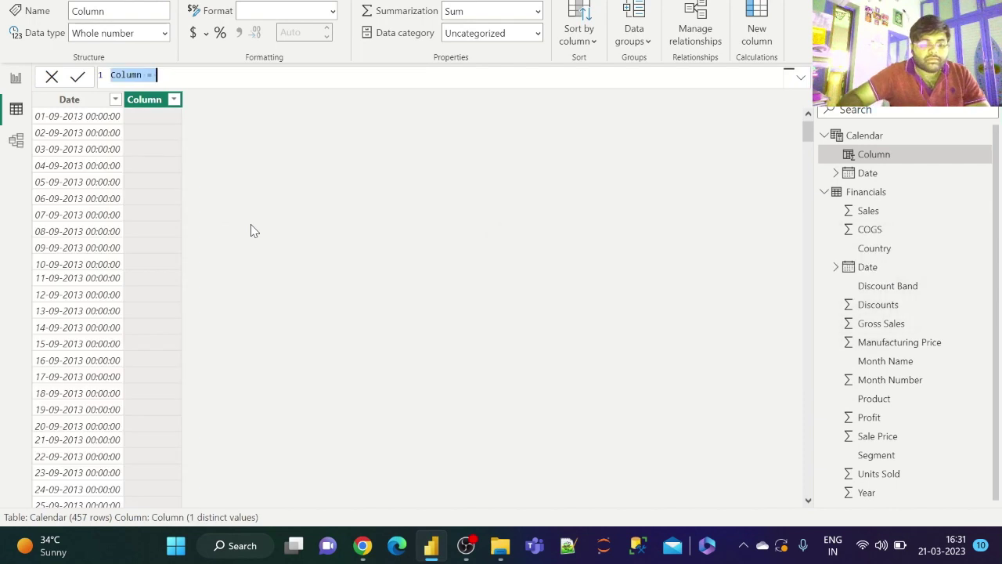
{"action": "type", "text": "Quar"}
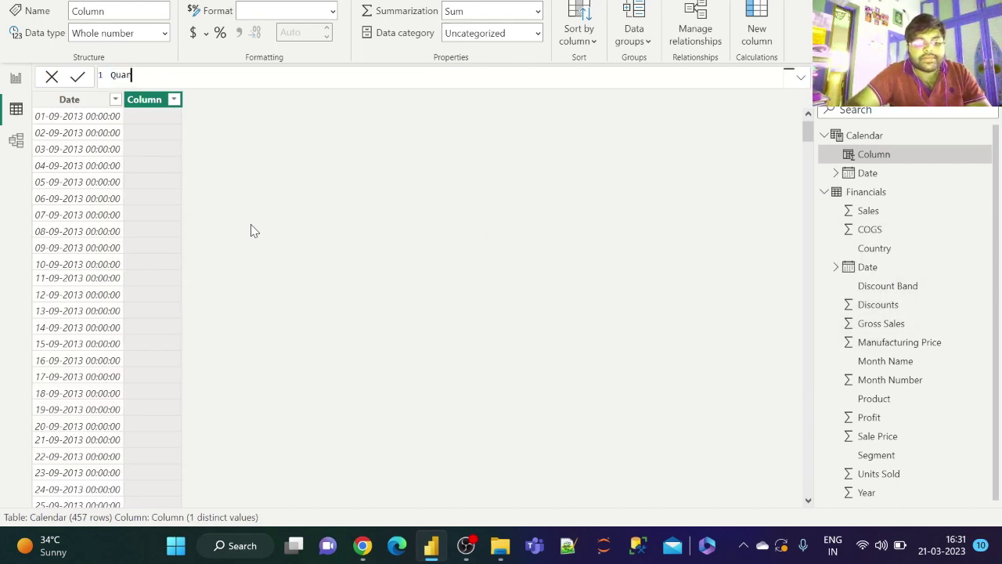
{"action": "type", "text": "ter = "}
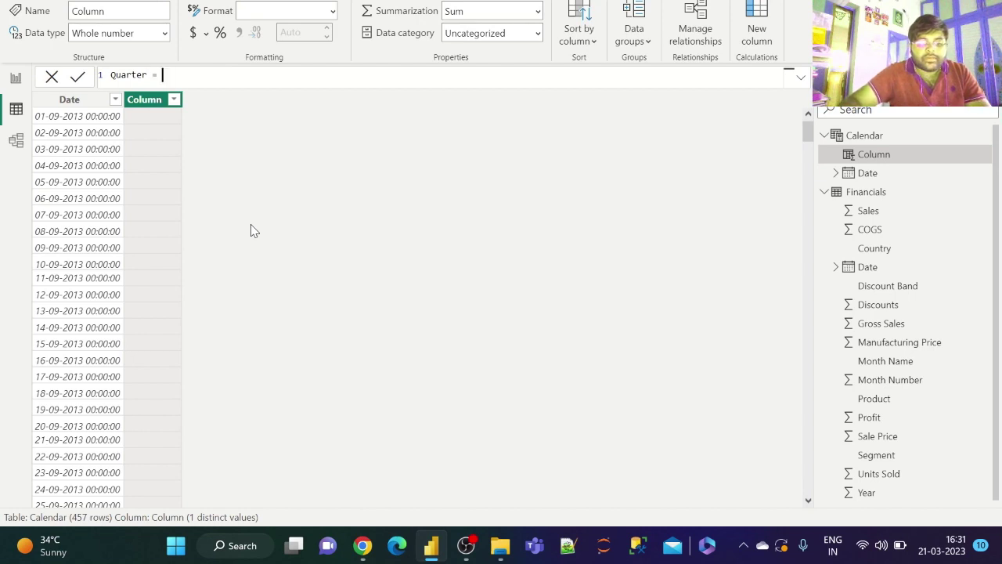
{"action": "type", "text": "\"\""}
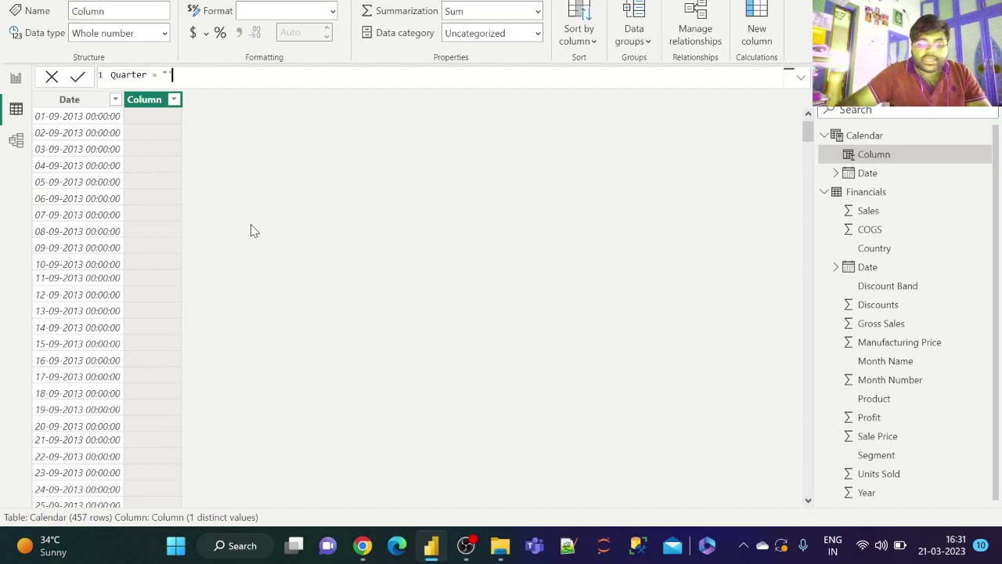
{"action": "key", "text": "BackSpace"}
{"action": "type", "text": "Q"}
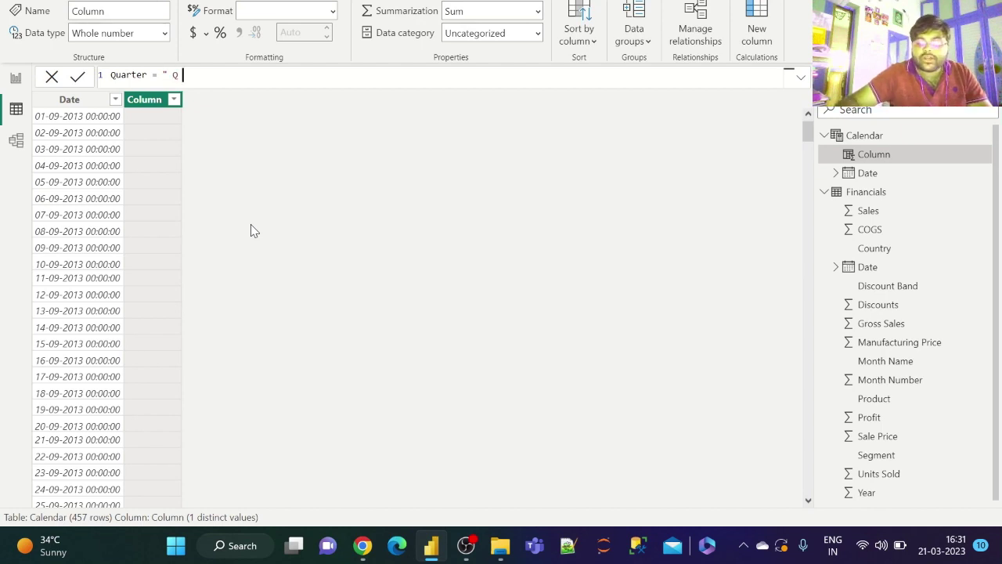
{"action": "type", "text": " \" &"}
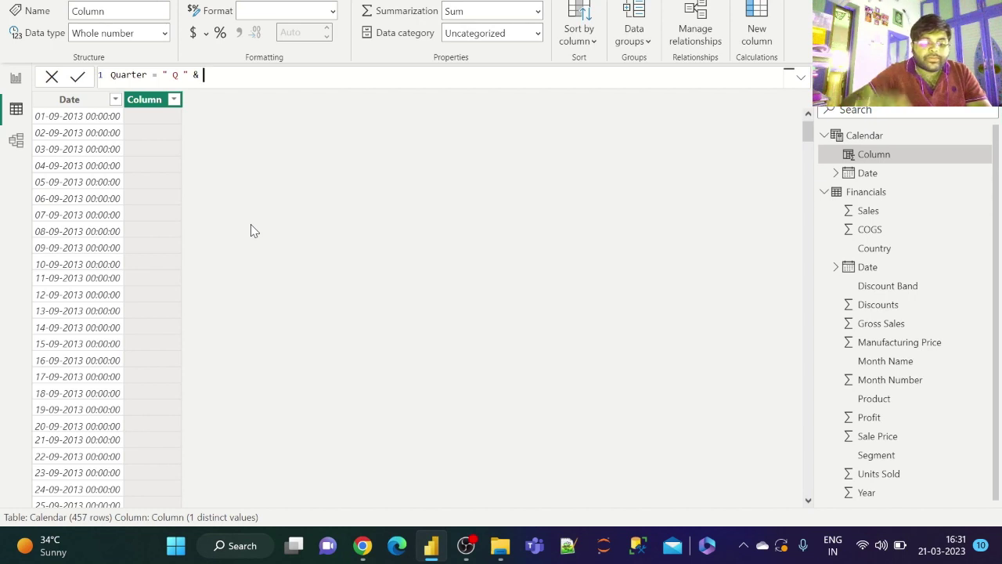
{"action": "type", "text": " quart"}
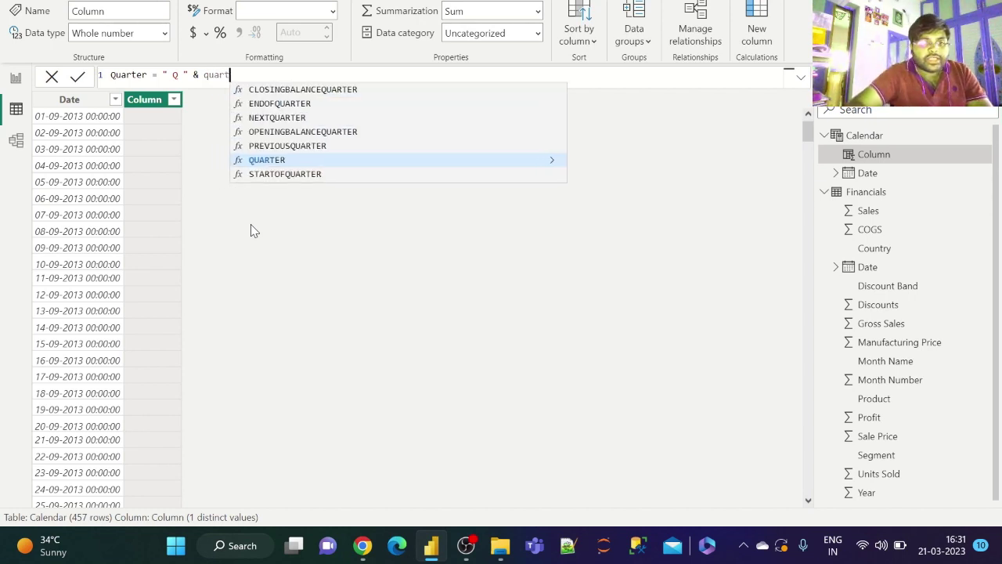
{"action": "key", "text": "Tab"}
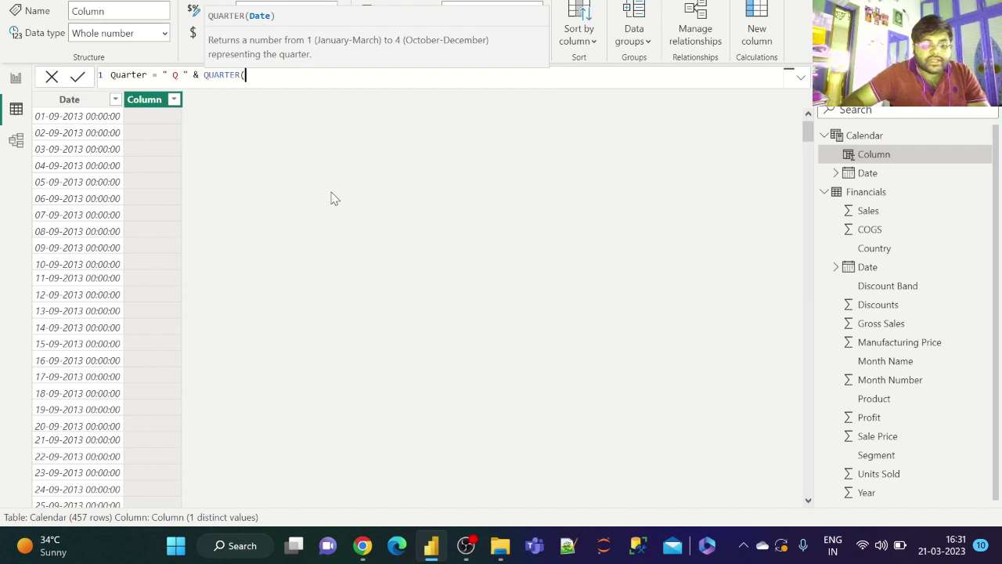
Pass 'Calendar'[Date].[QuarterNo] to QUARTER, commit the Quarter column, and reselect Date
{"action": "type", "text": "calen"}
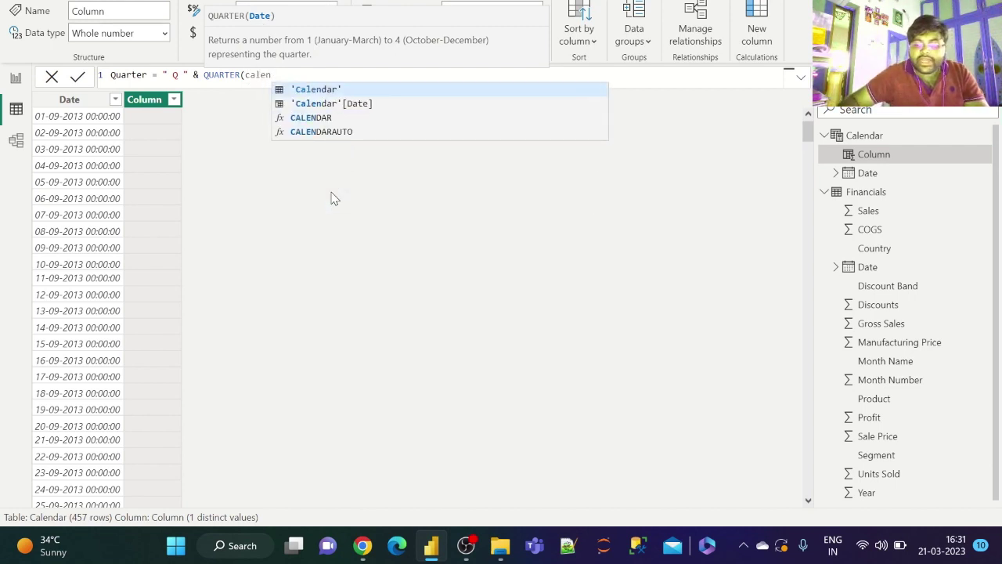
{"action": "key", "text": "Down"}
{"action": "key", "text": "Tab"}
{"action": "type", "text": "."}
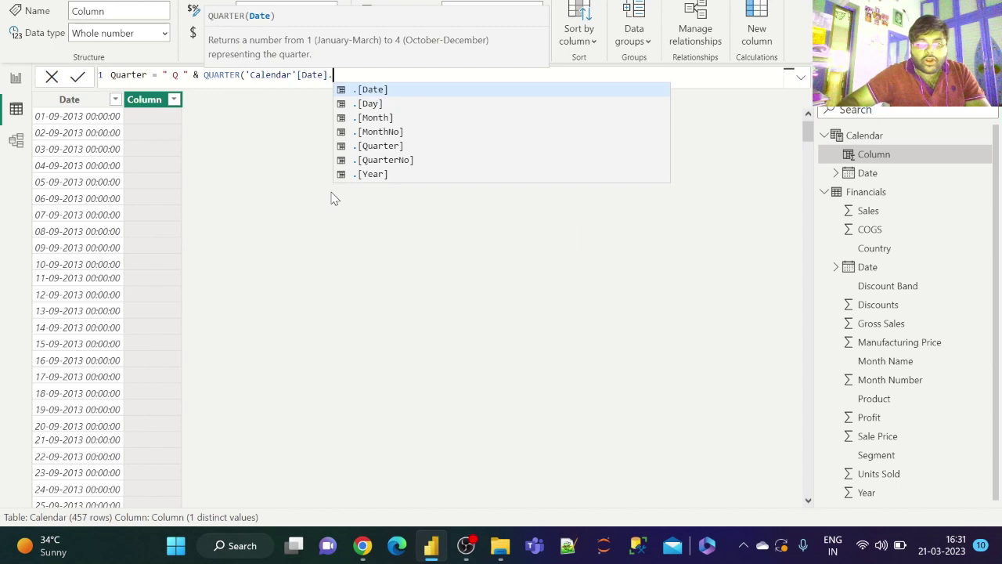
{"action": "key", "text": "Down"}
{"action": "key", "text": "Down"}
{"action": "key", "text": "Down"}
{"action": "key", "text": "Down"}
{"action": "key", "text": "Down"}
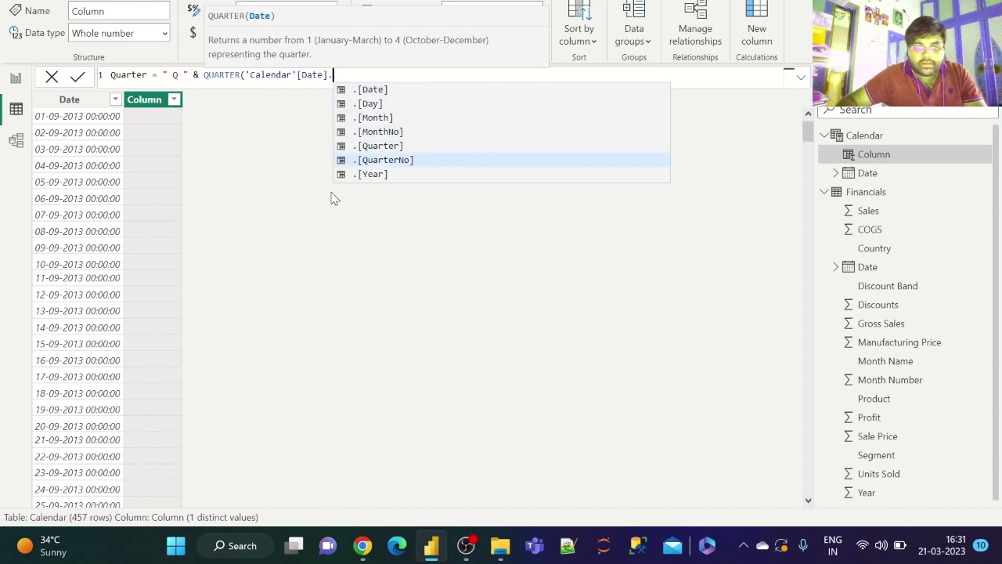
{"action": "key", "text": "Tab"}
{"action": "type", "text": ")"}
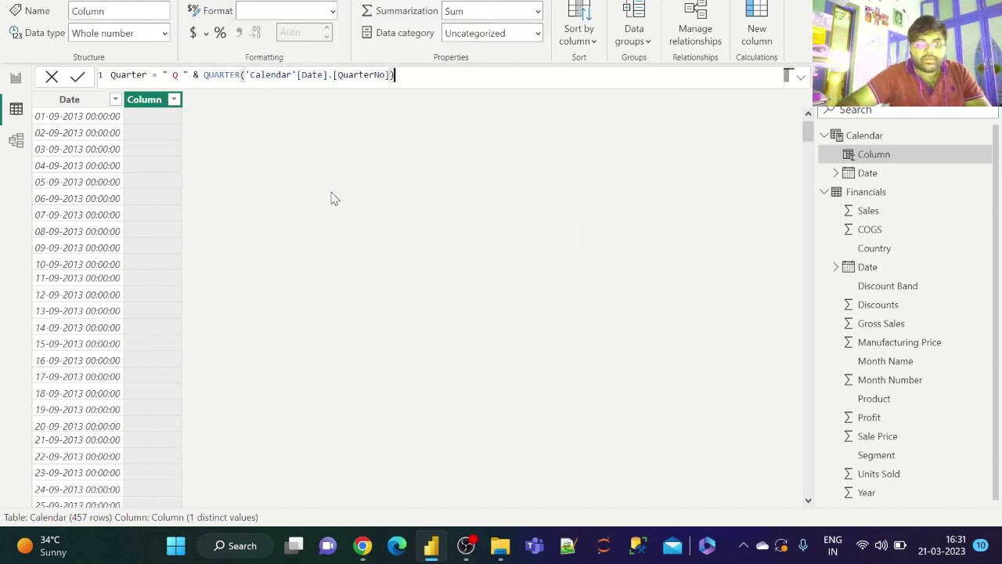
{"action": "key", "text": "Return"}
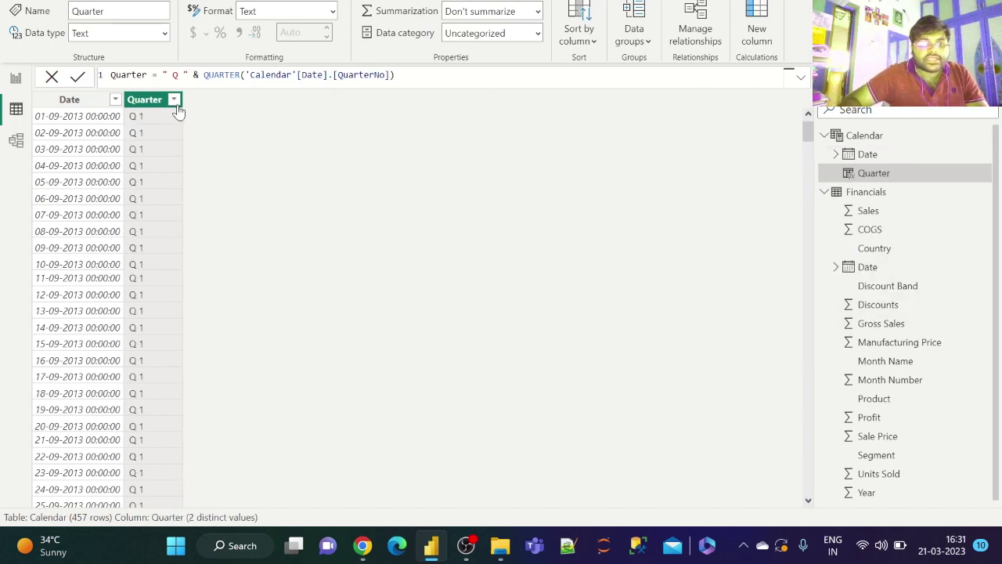
{"action": "left_click", "coordinate": [69, 101]}
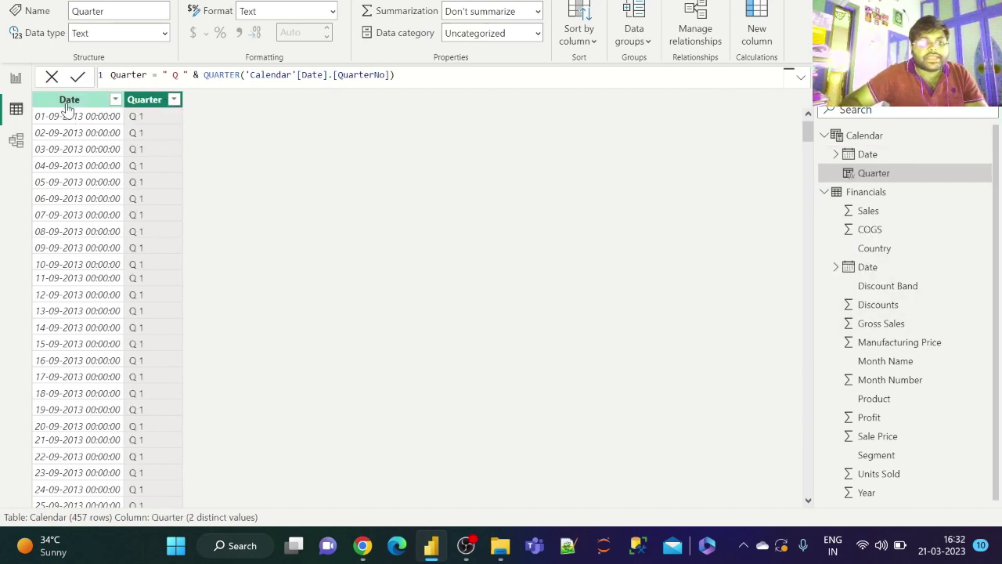
Start a new column named MonthNo with formula FORMAT('Calendar'[Date],
{"action": "right_click", "coordinate": [69, 105]}
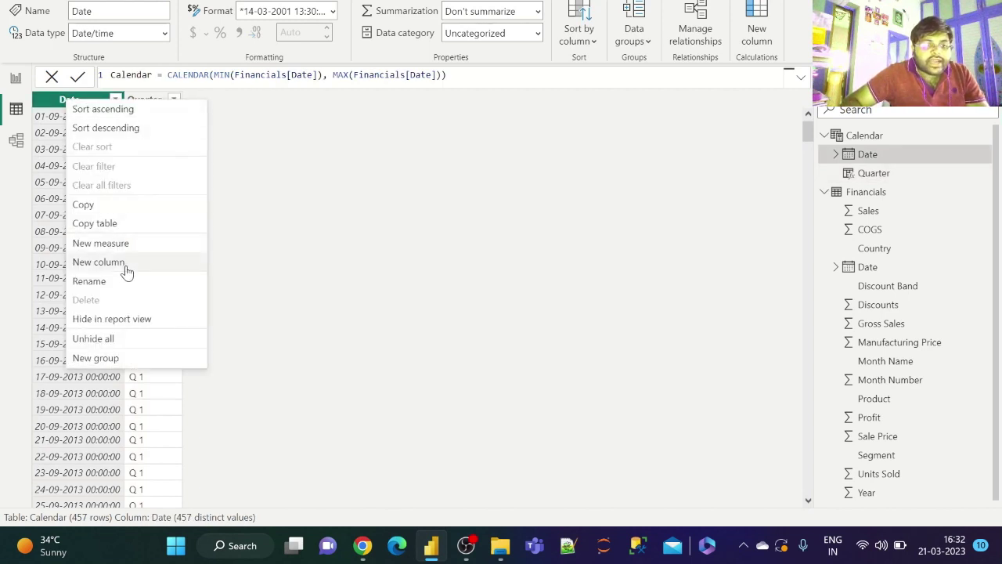
{"action": "key", "text": "Escape"}
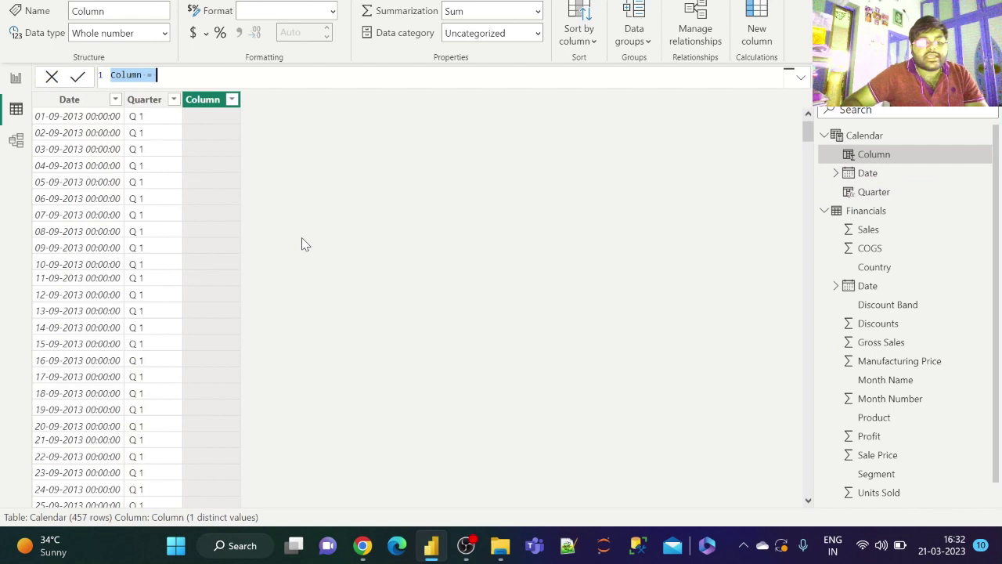
{"action": "type", "text": "Montgh"}
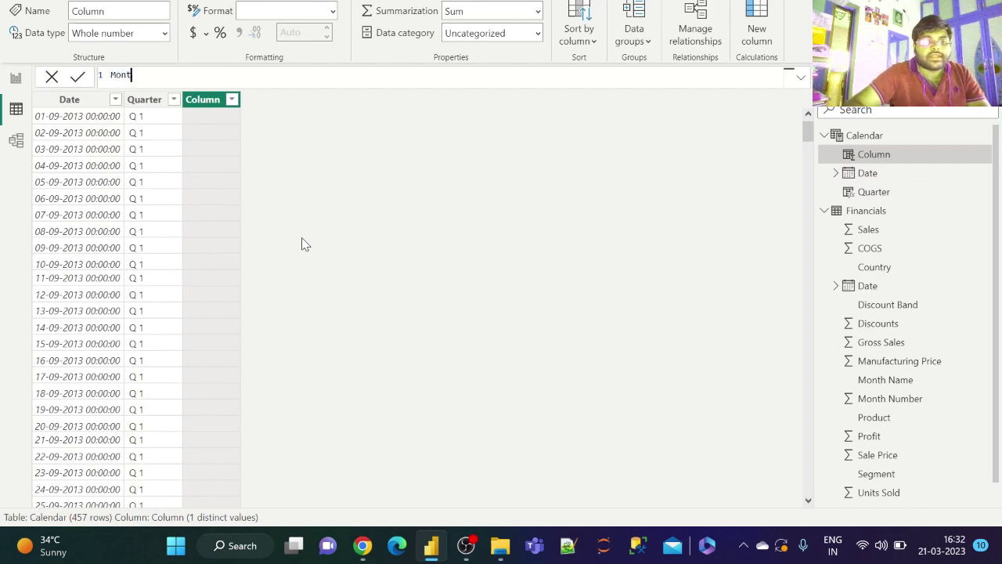
{"action": "key", "text": "BackSpace"}
{"action": "key", "text": "BackSpace"}
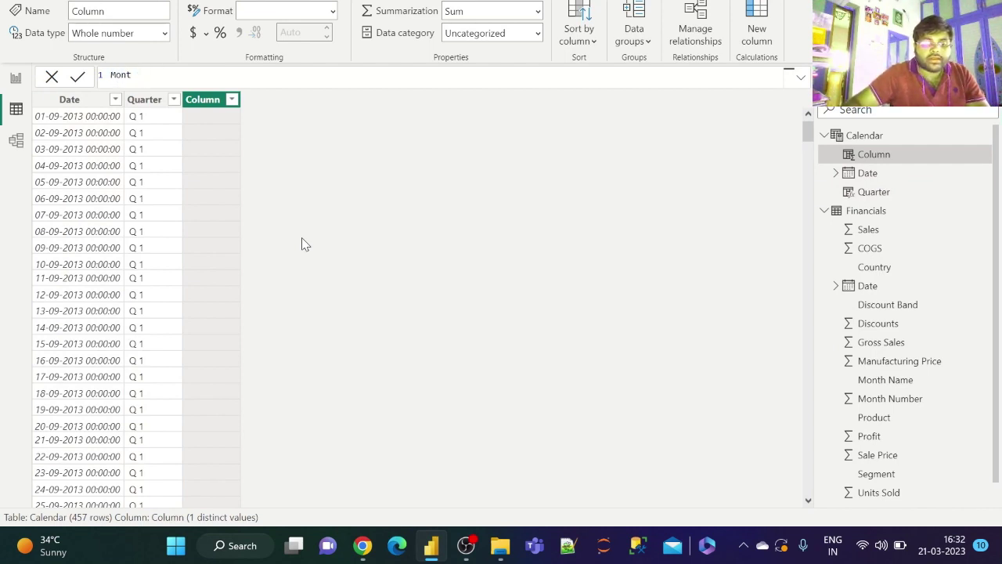
{"action": "type", "text": "hNo"}
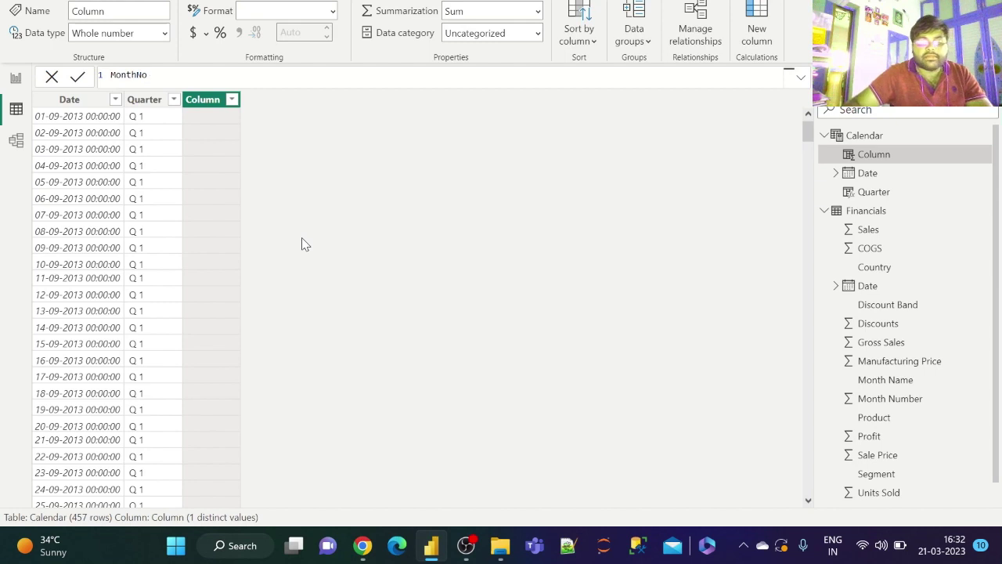
{"action": "type", "text": " ="}
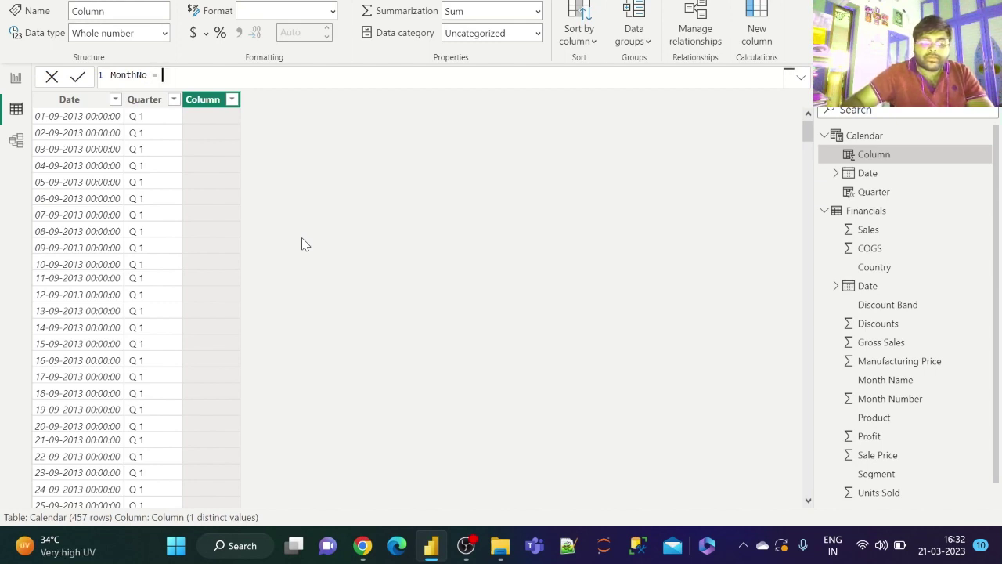
{"action": "type", "text": "for"}
{"action": "key", "text": "Tab"}
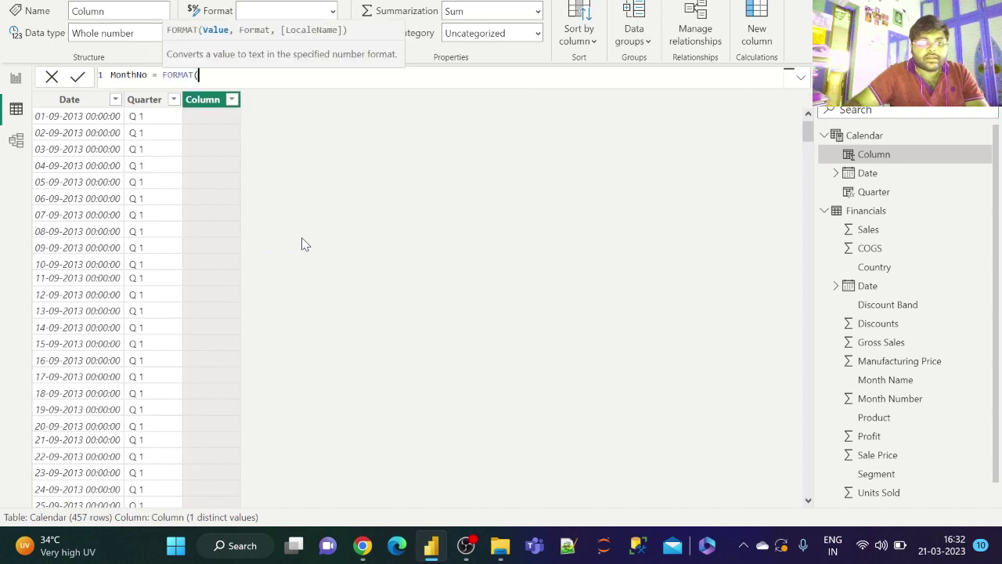
{"action": "type", "text": "cale"}
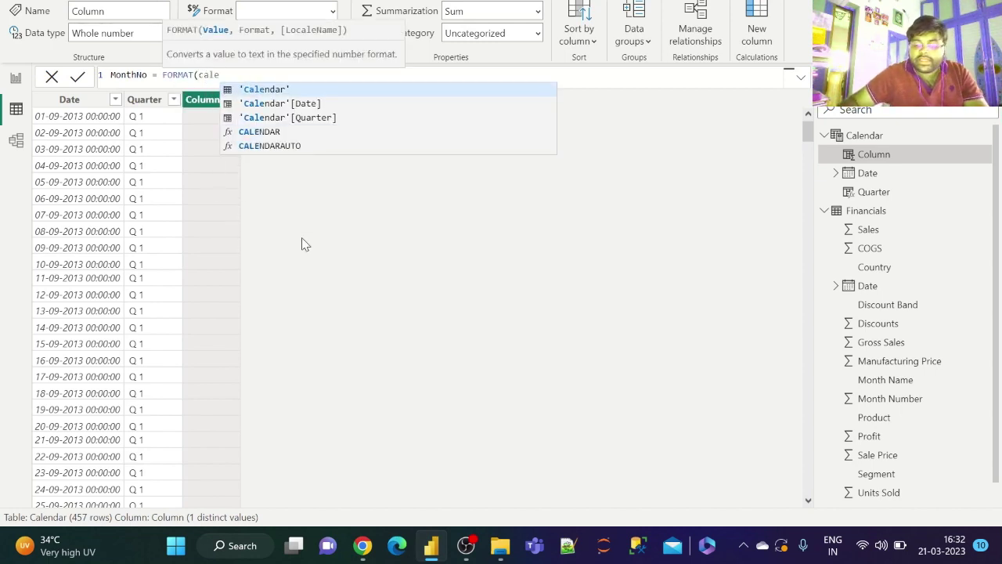
{"action": "key", "text": "Down"}
{"action": "key", "text": "Tab"}
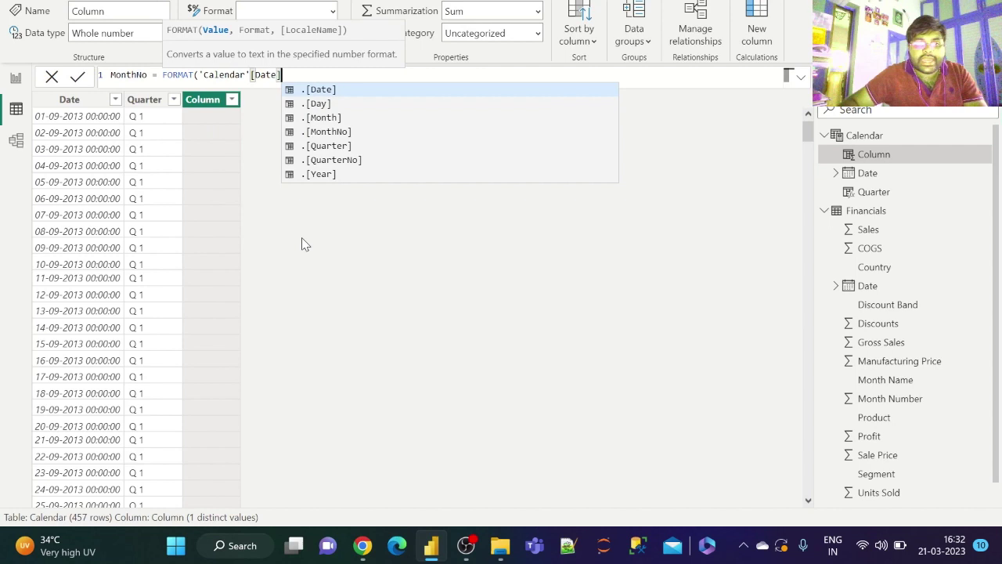
{"action": "type", "text": ","}
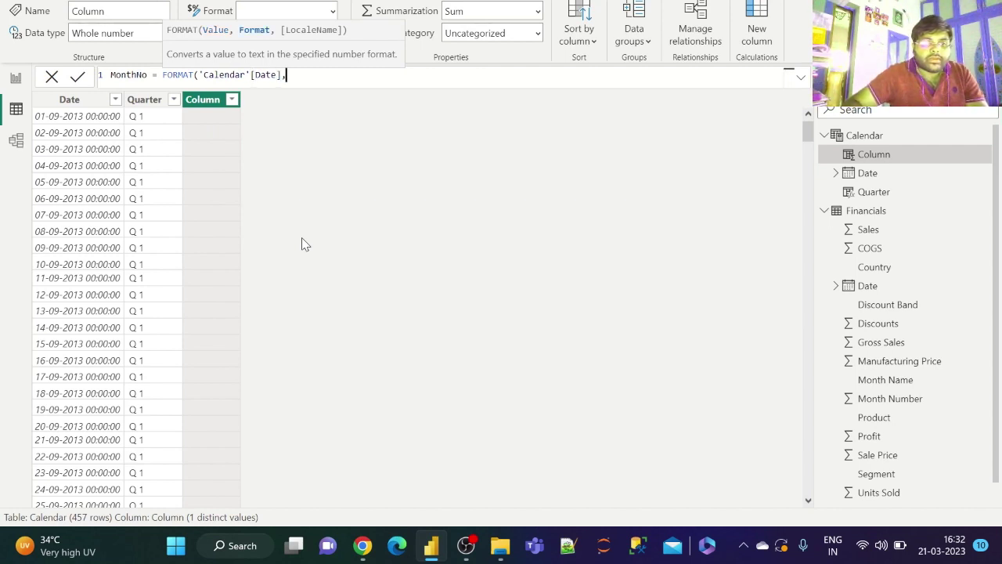
Rename the column to MonthName, add the "mmm" format argument, and commit
{"action": "left_click", "coordinate": [147, 74]}
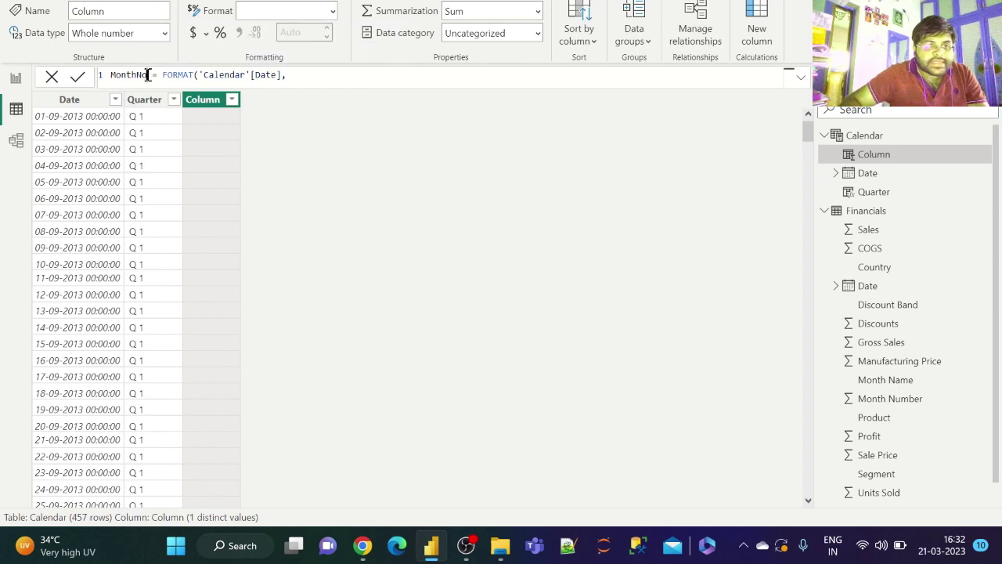
{"action": "key", "text": "BackSpace"}
{"action": "type", "text": "ame"}
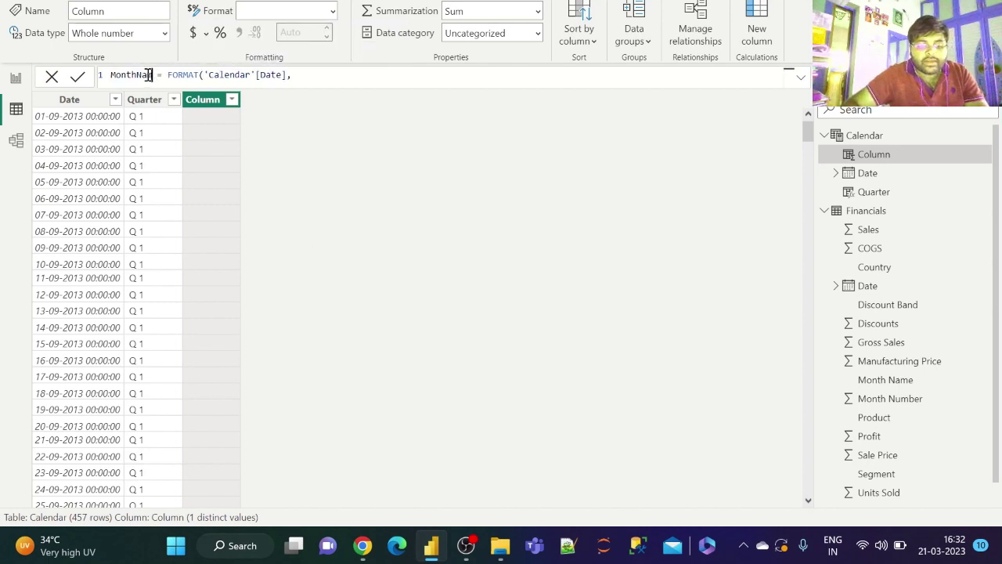
{"action": "left_click", "coordinate": [307, 80]}
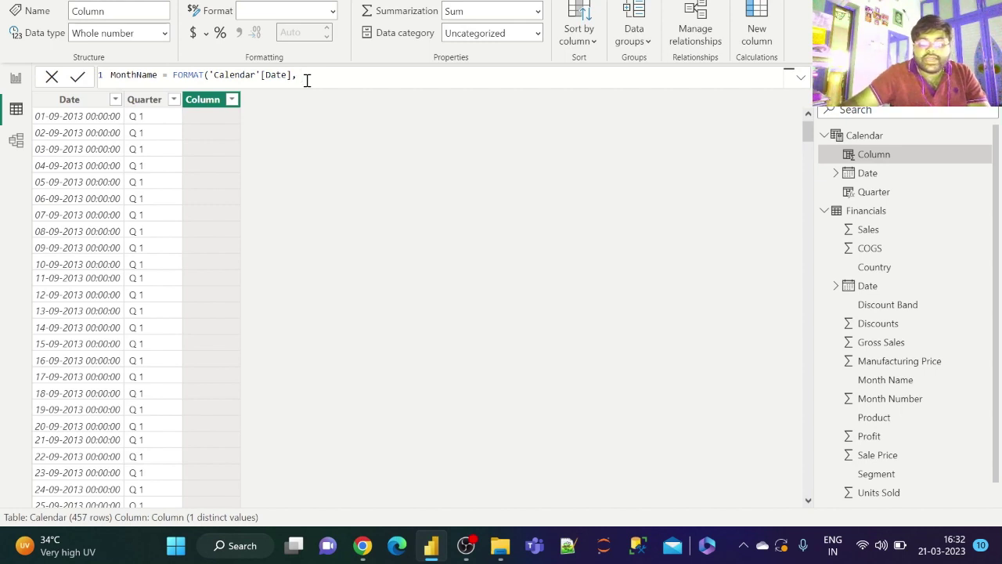
{"action": "type", "text": "\""}
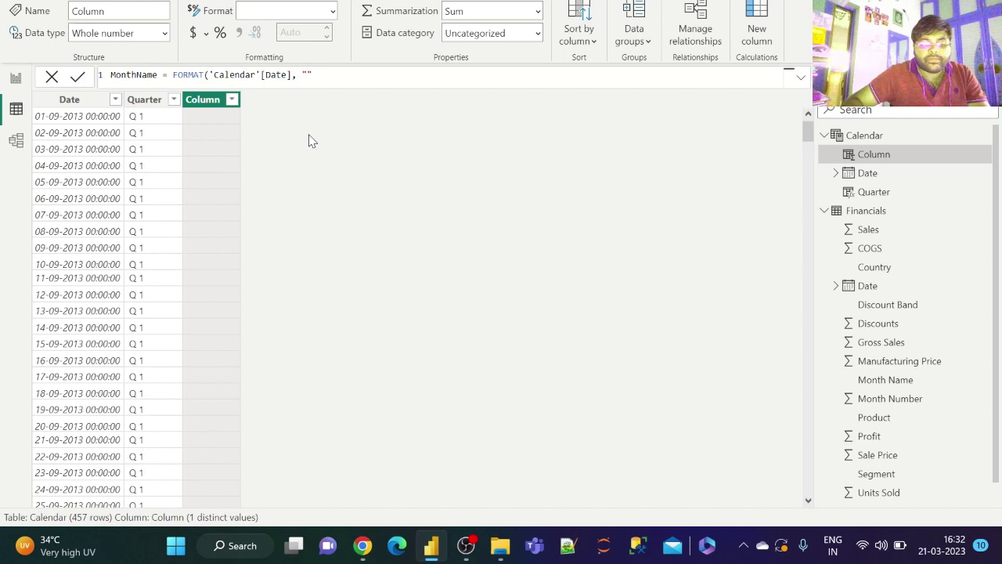
{"action": "type", "text": "mmm\""}
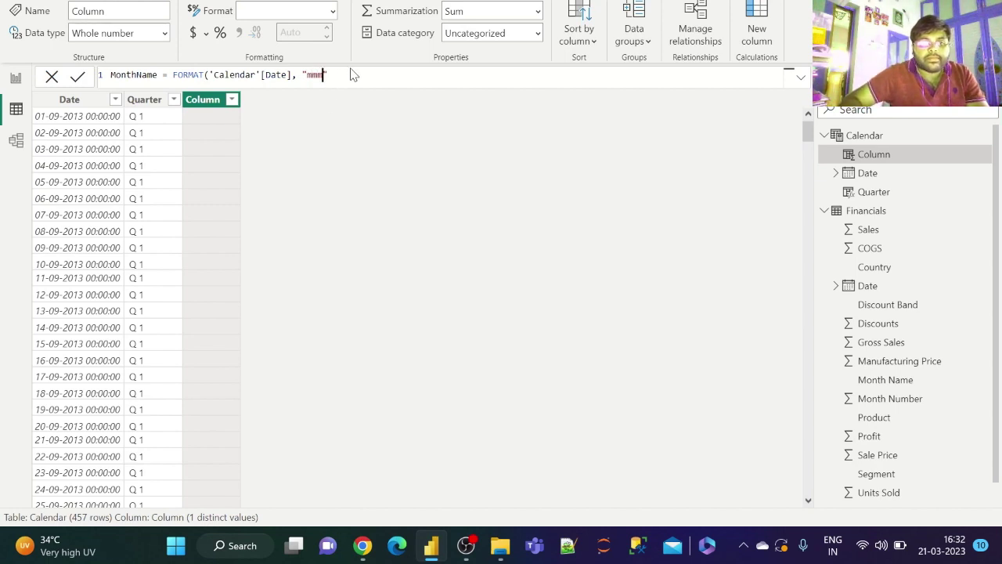
{"action": "type", "text": ")"}
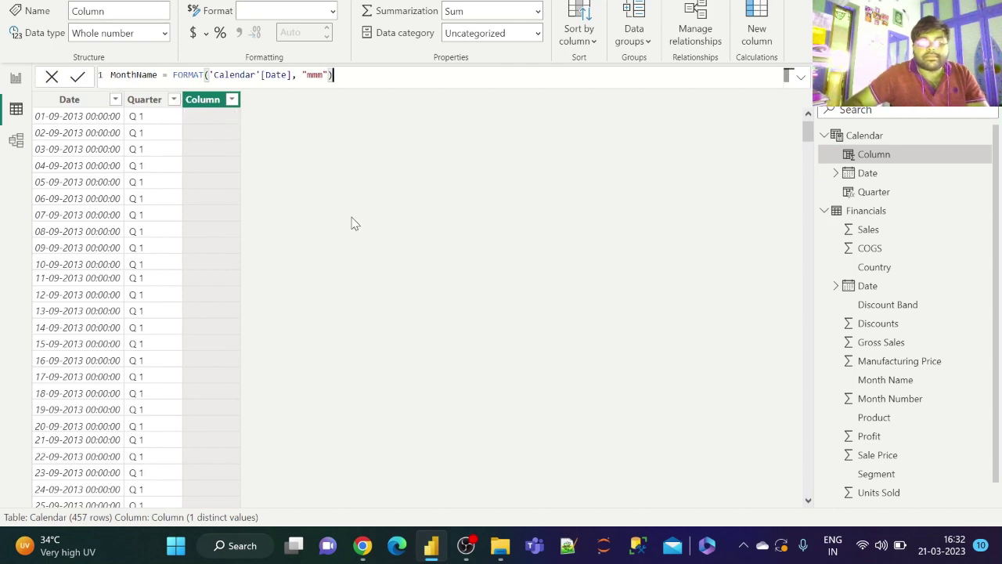
{"action": "key", "text": "Return"}
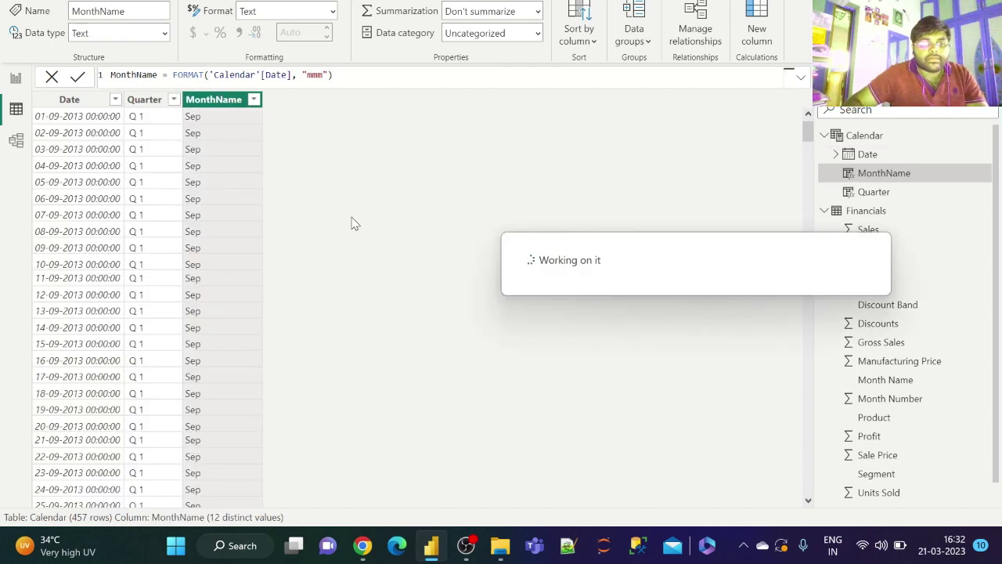
Add the column MonthNo = MONTH('Calendar'[Date]) to the Calendar table
{"action": "left_click", "coordinate": [85, 103]}
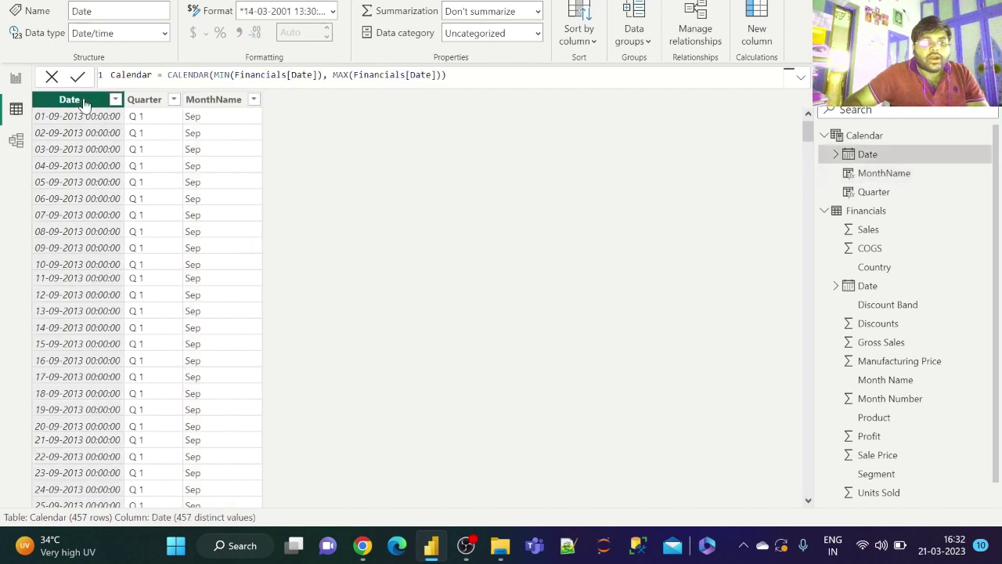
{"action": "right_click", "coordinate": [84, 104]}
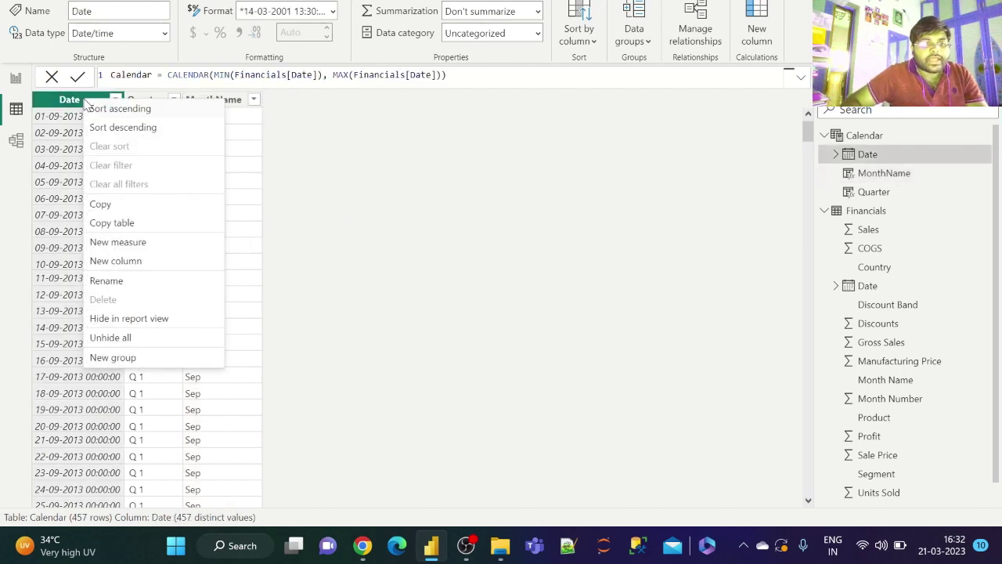
{"action": "key", "text": "Escape"}
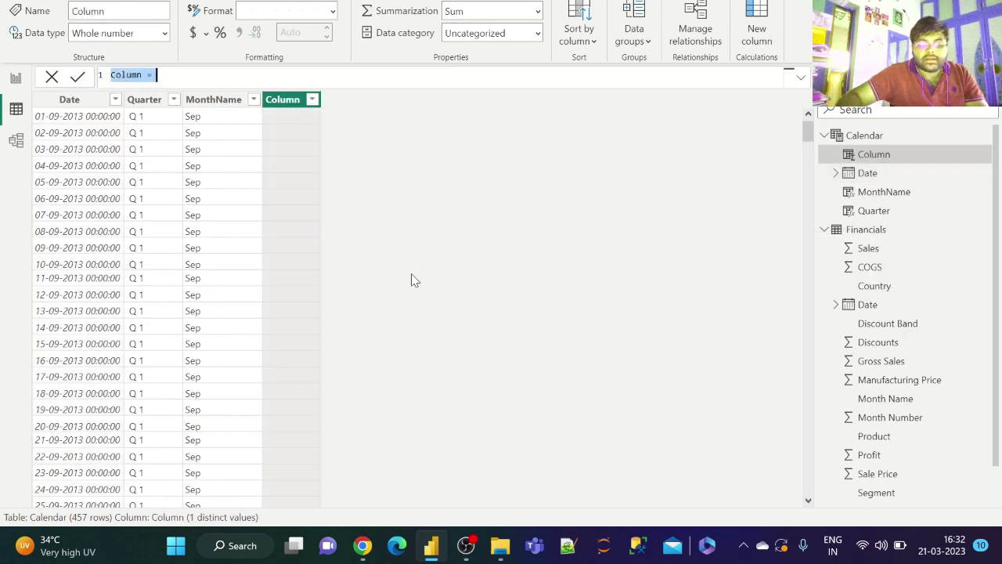
{"action": "type", "text": "Month"}
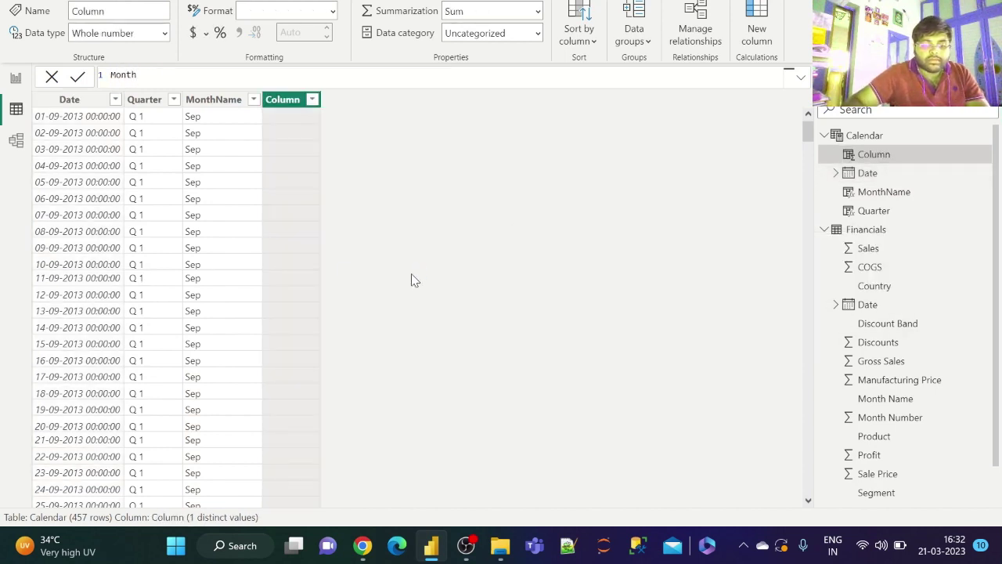
{"action": "type", "text": "No = "}
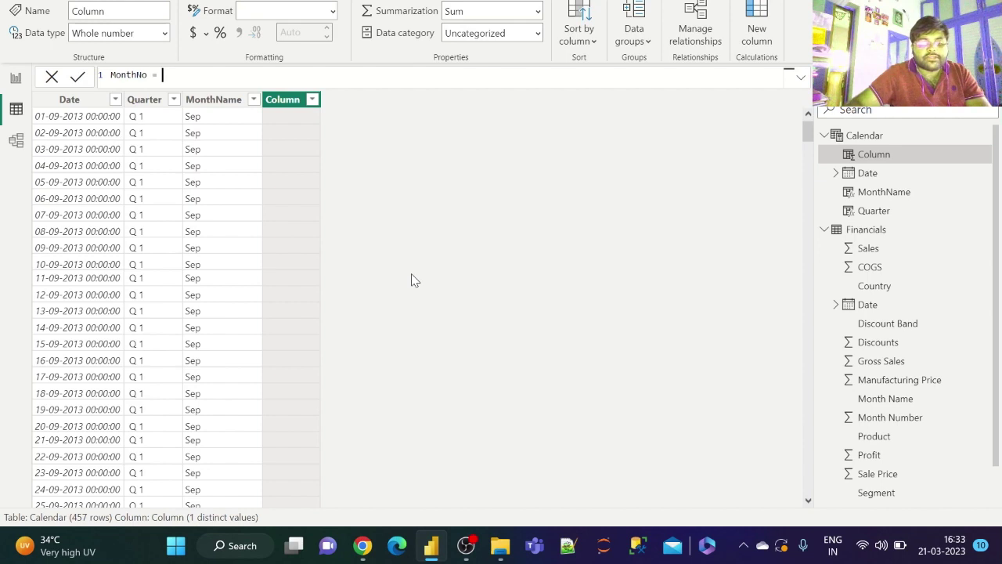
{"action": "type", "text": "month"}
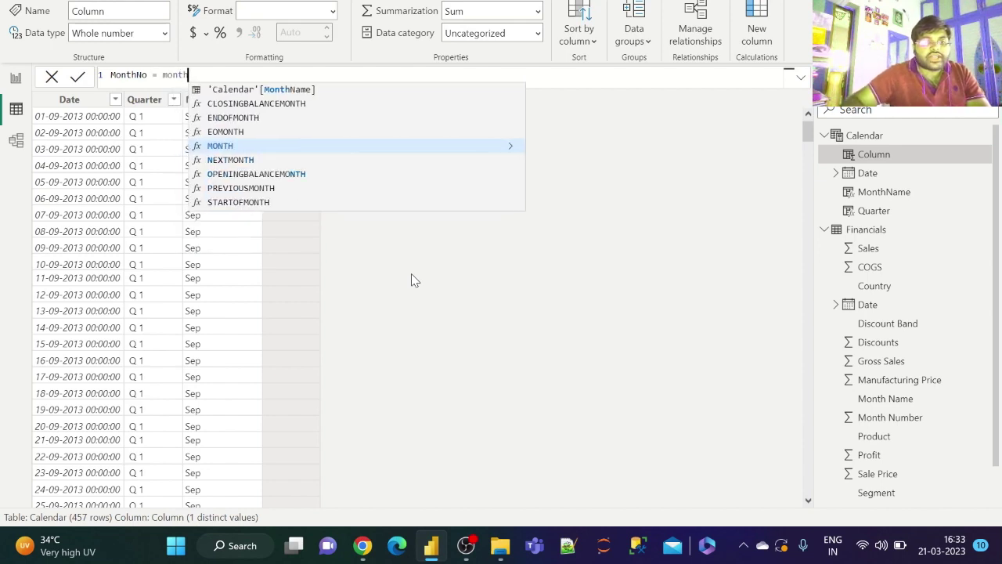
{"action": "key", "text": "Tab"}
{"action": "type", "text": "cale"}
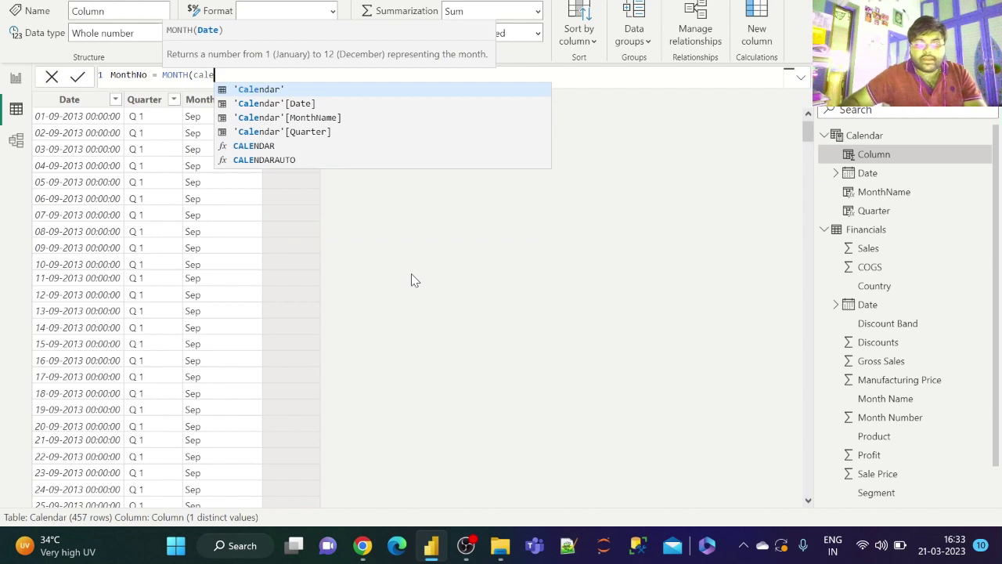
{"action": "key", "text": "Down"}
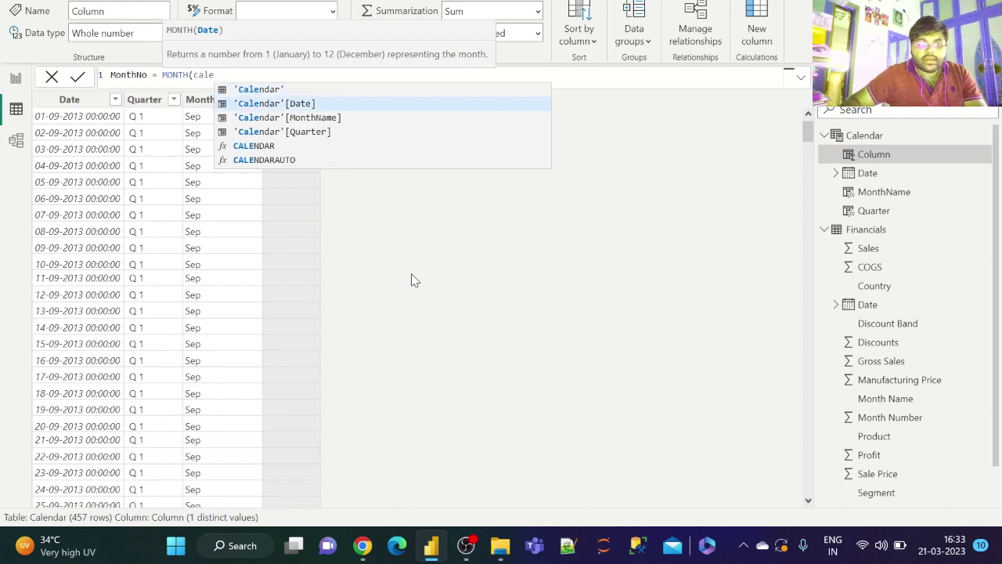
{"action": "key", "text": "Tab"}
{"action": "type", "text": ")"}
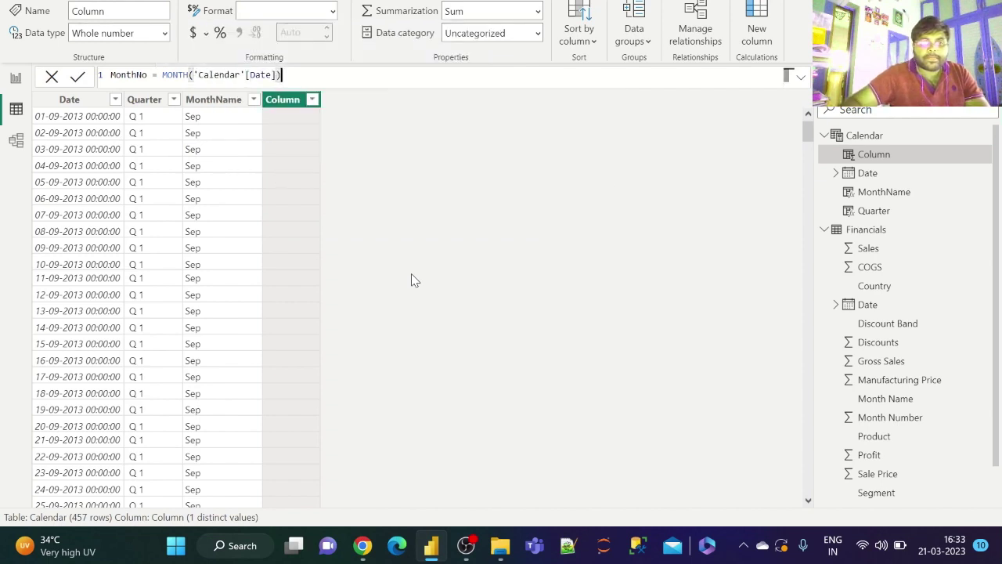
{"action": "key", "text": "Return"}
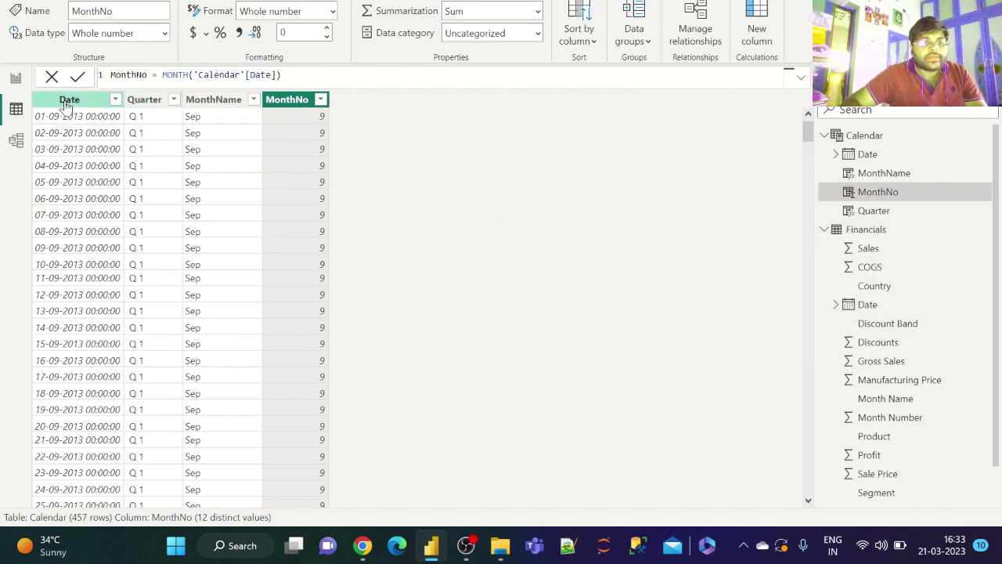
Add the column Year = YEAR('Calendar'[Date]) to the Calendar table
{"action": "left_click", "coordinate": [67, 103]}
{"action": "right_click", "coordinate": [67, 106]}
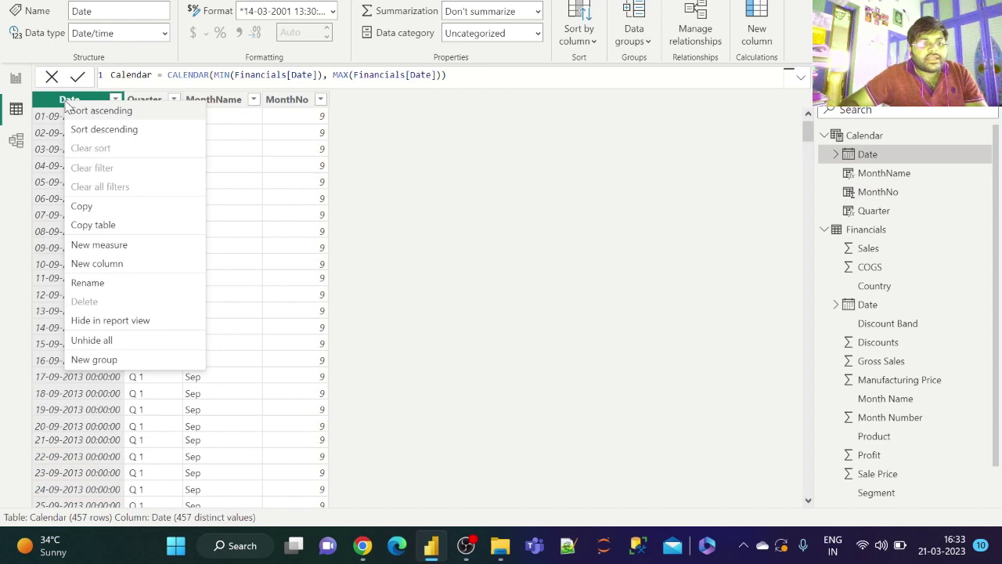
{"action": "left_click", "coordinate": [130, 269]}
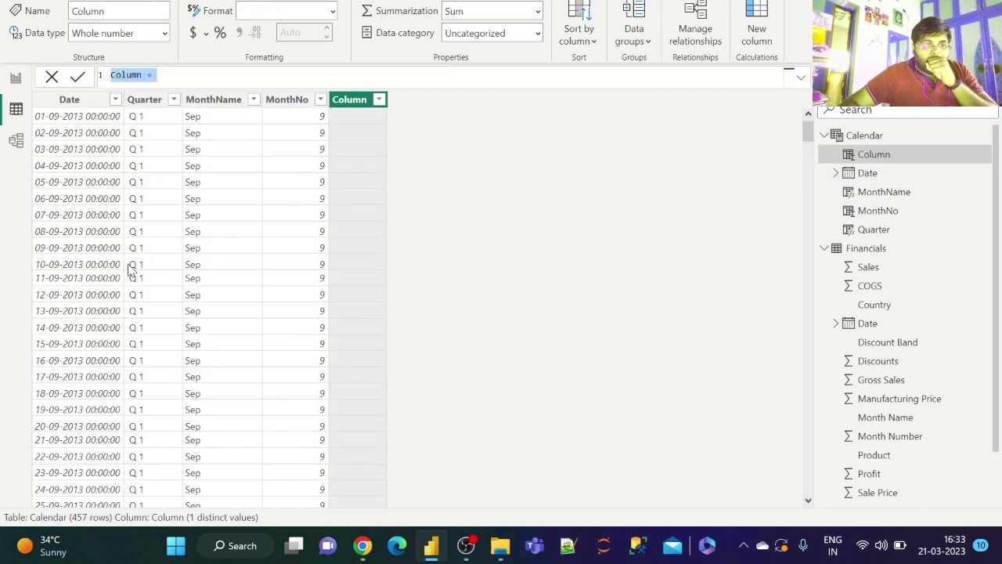
{"action": "type", "text": "Year"}
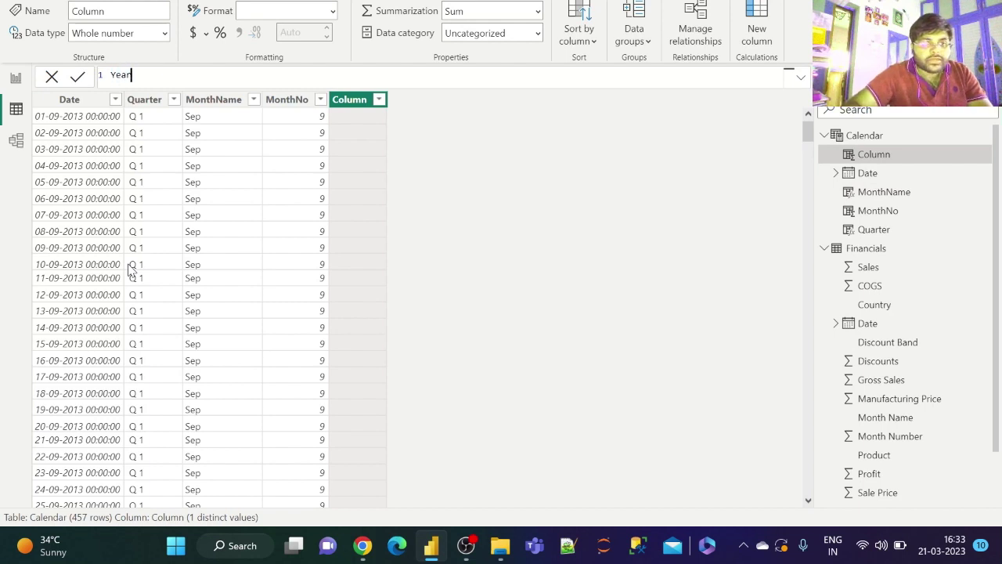
{"action": "type", "text": " = "}
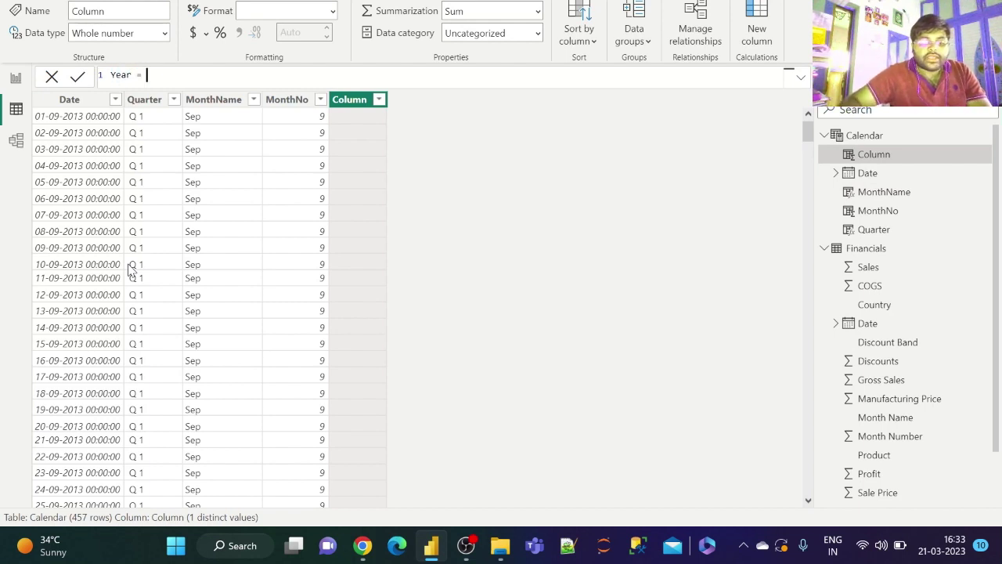
{"action": "type", "text": "year"}
{"action": "key", "text": "Tab"}
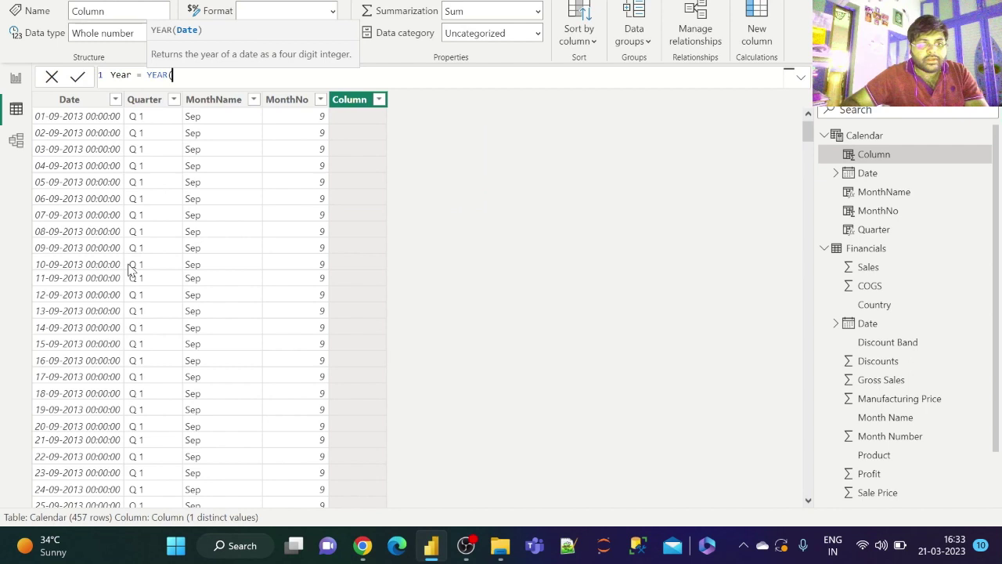
{"action": "type", "text": "cale"}
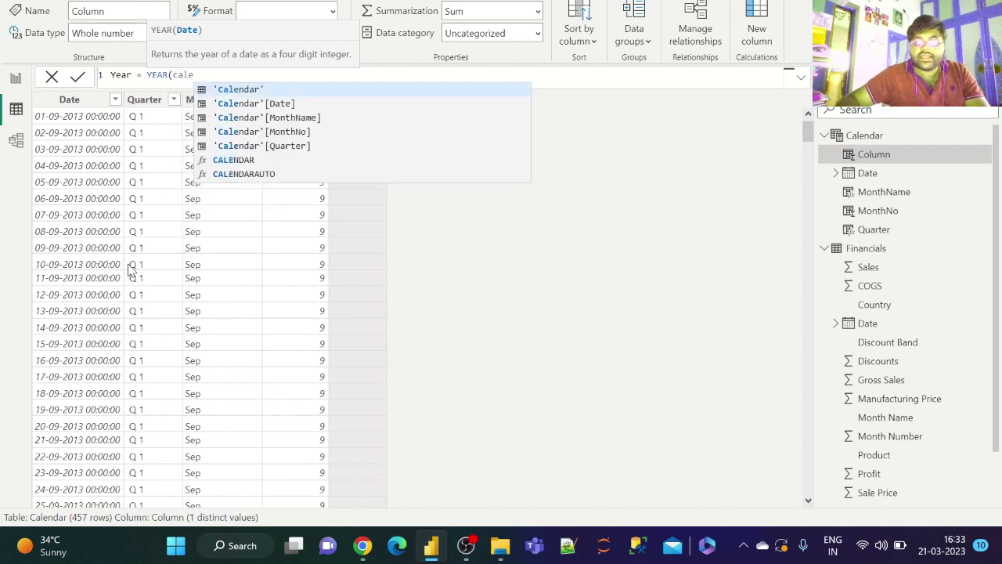
{"action": "key", "text": "Down"}
{"action": "key", "text": "Tab"}
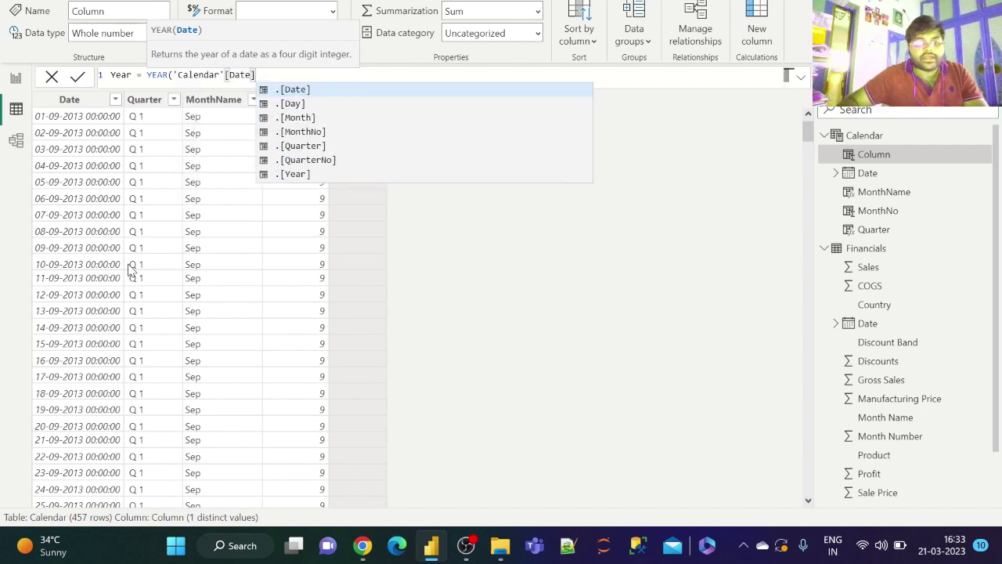
{"action": "type", "text": ")"}
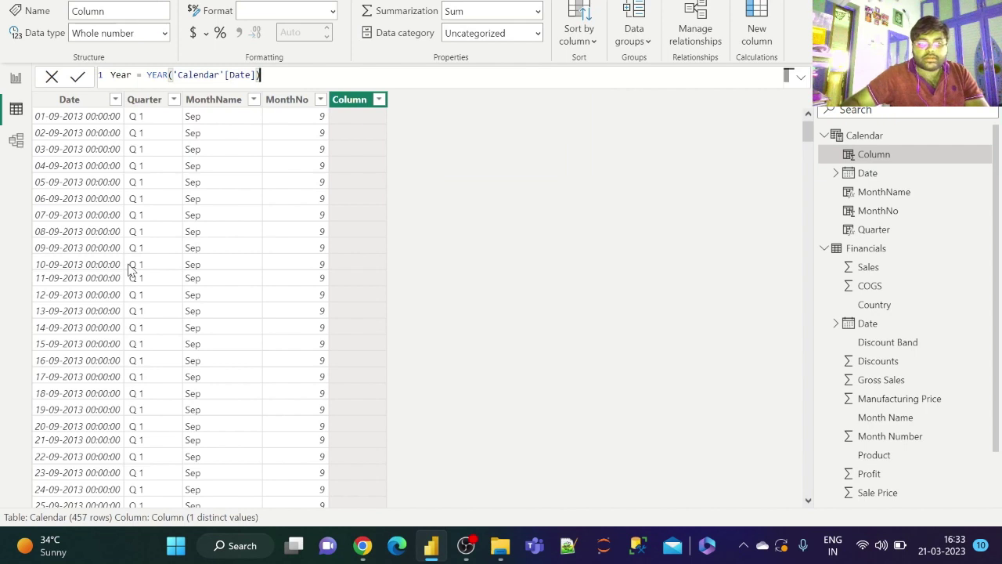
{"action": "key", "text": "Return"}
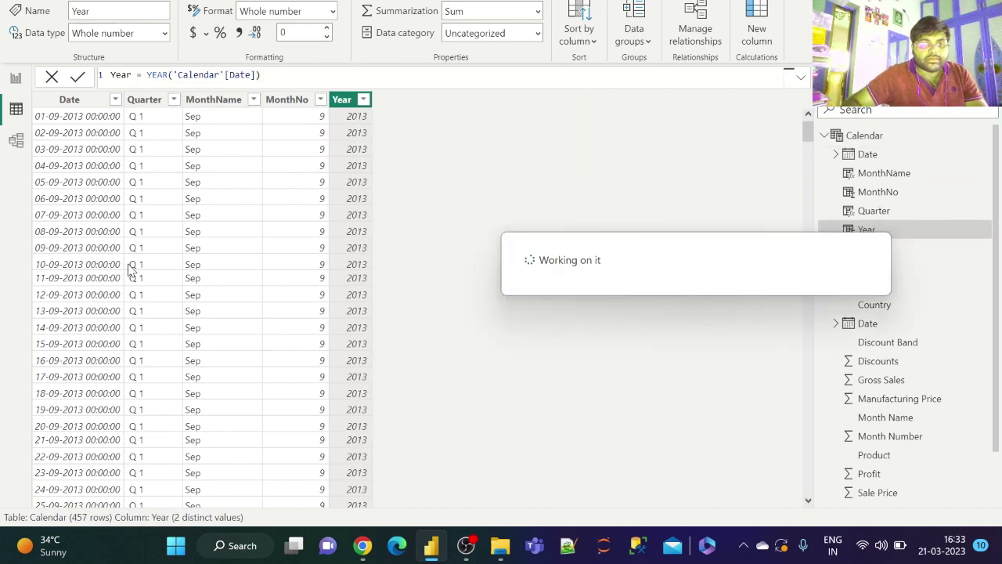